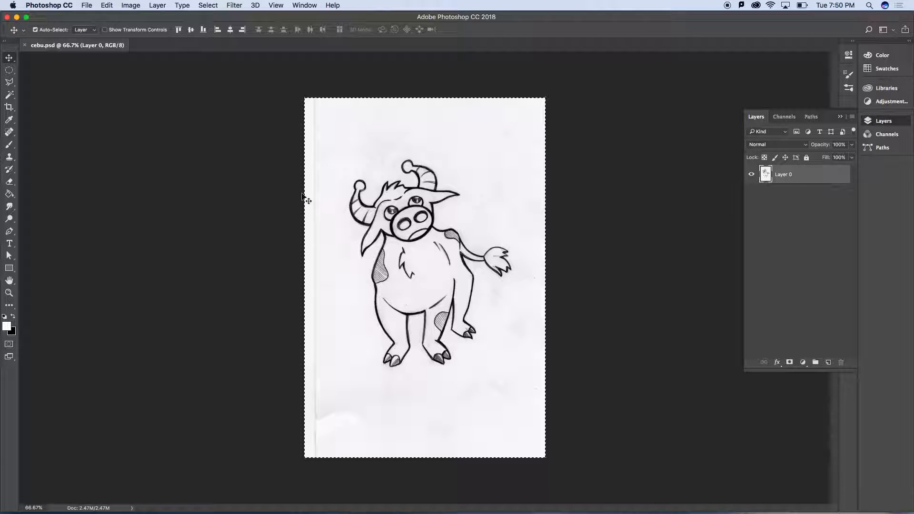
Copy the fully selected cow sketch to the clipboard and activate the Rectangular Marquee tool
{"action": "left_click", "coordinate": [109, 7]}
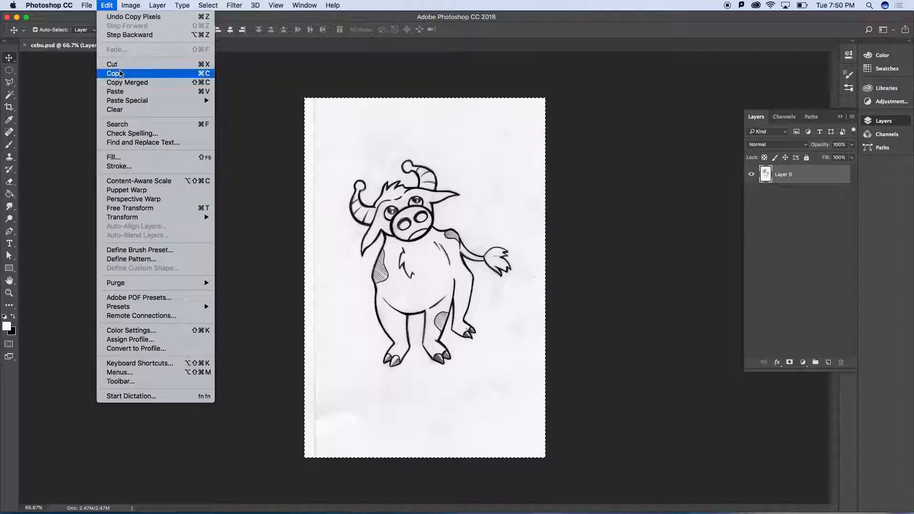
{"action": "left_click", "coordinate": [120, 74]}
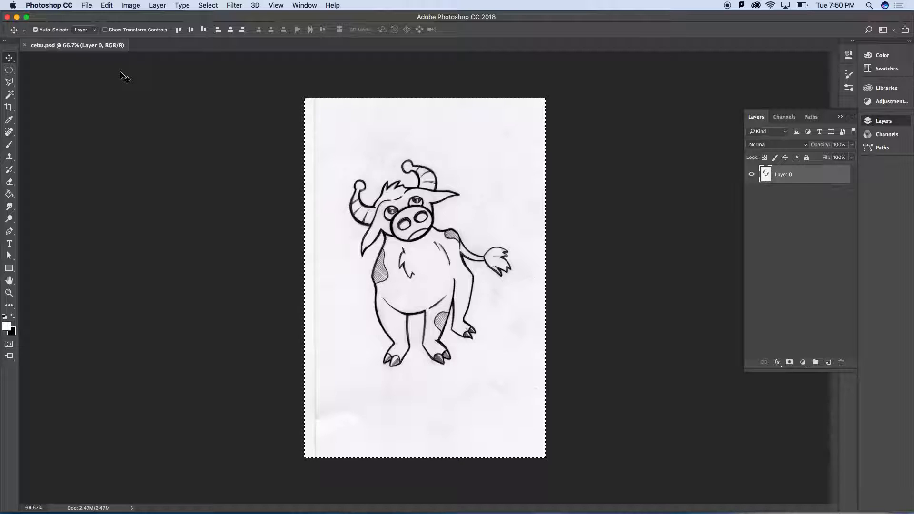
{"action": "left_click_drag", "start_coordinate": [13, 70], "coordinate": [29, 70]}
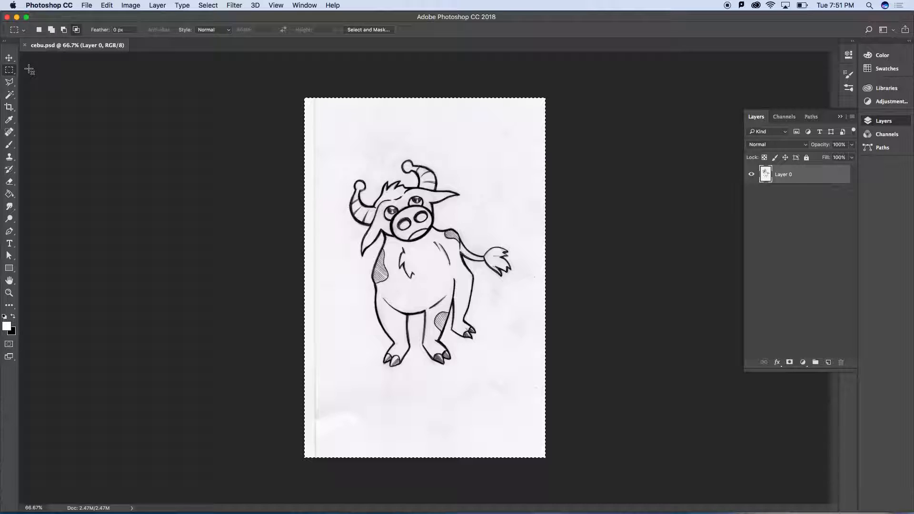
{"action": "left_click", "coordinate": [212, 5]}
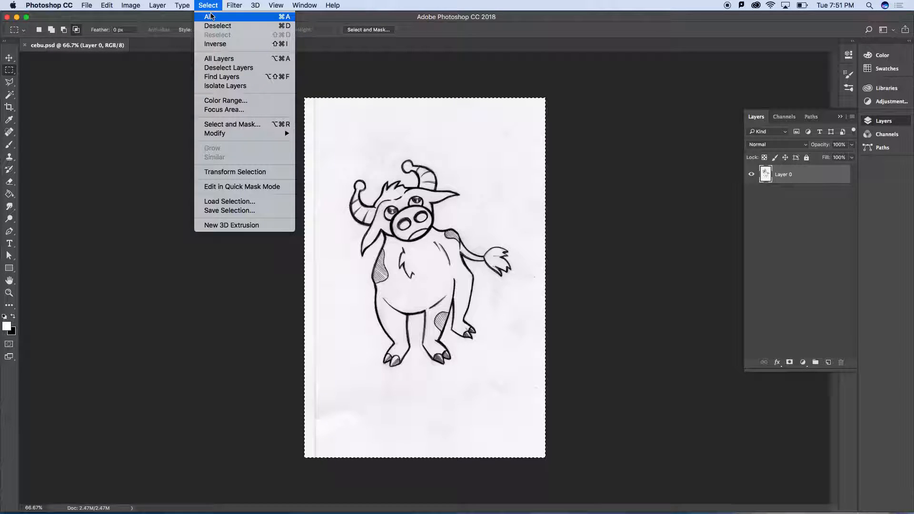
{"action": "left_click", "coordinate": [166, 22]}
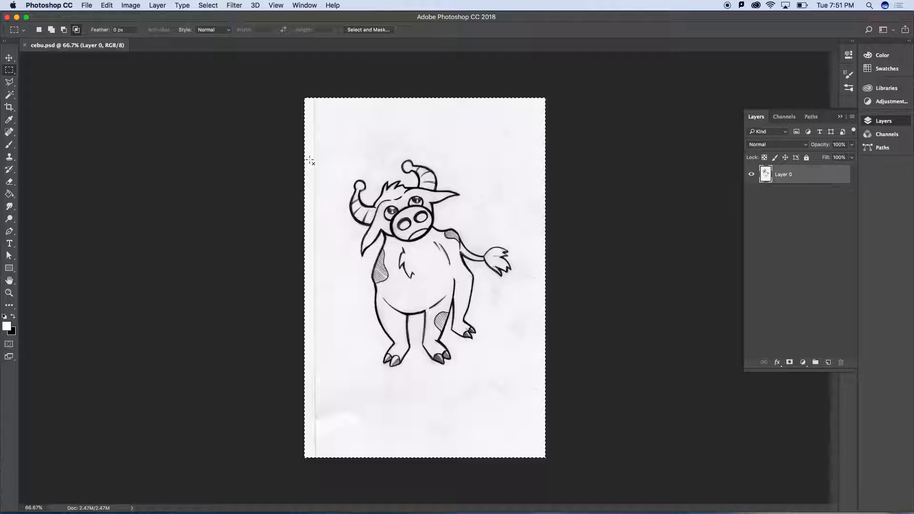
Switch to Illustrator and create a document from the Art & Illustration Letter preset, 792 x 612 pt
{"action": "left_click", "coordinate": [238, 499]}
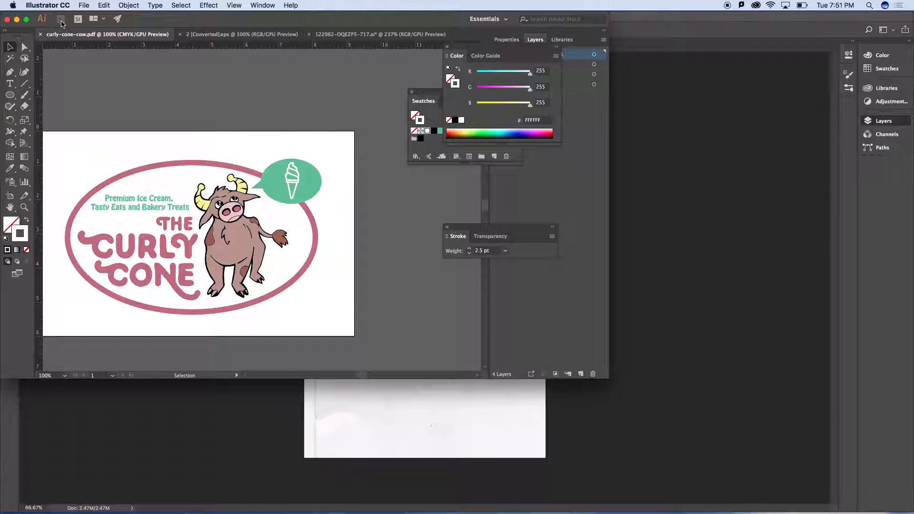
{"action": "left_click", "coordinate": [85, 5]}
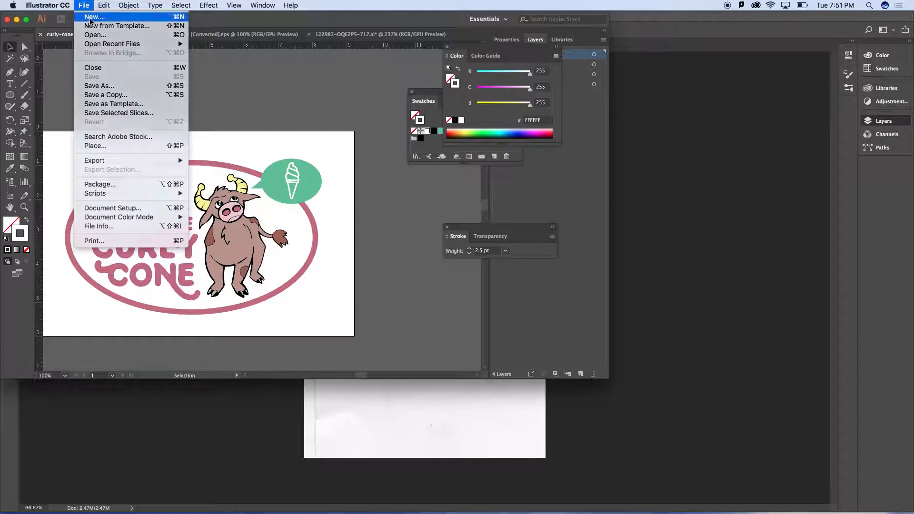
{"action": "left_click", "coordinate": [90, 18]}
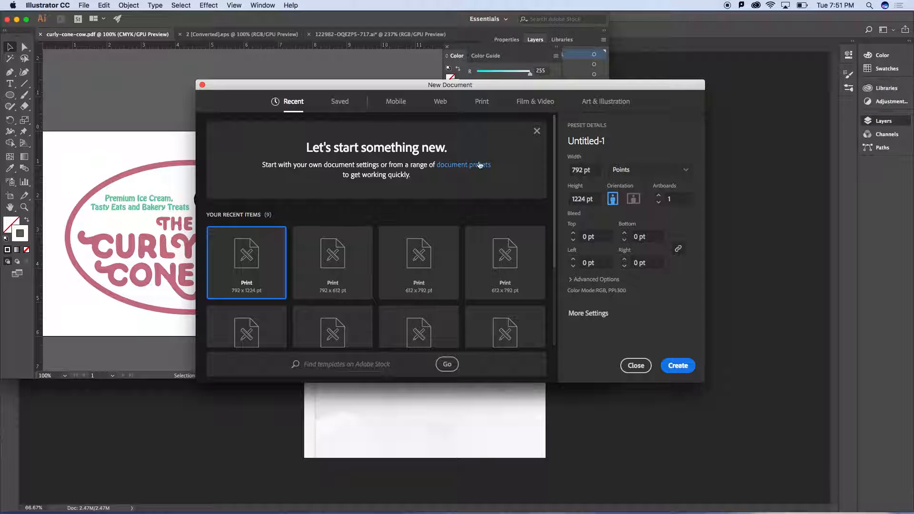
{"action": "left_click", "coordinate": [486, 100]}
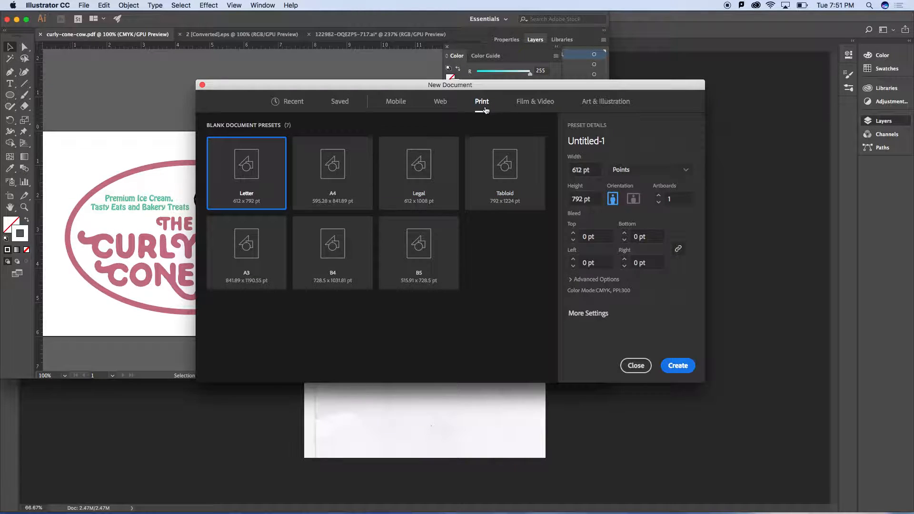
{"action": "left_click", "coordinate": [612, 106]}
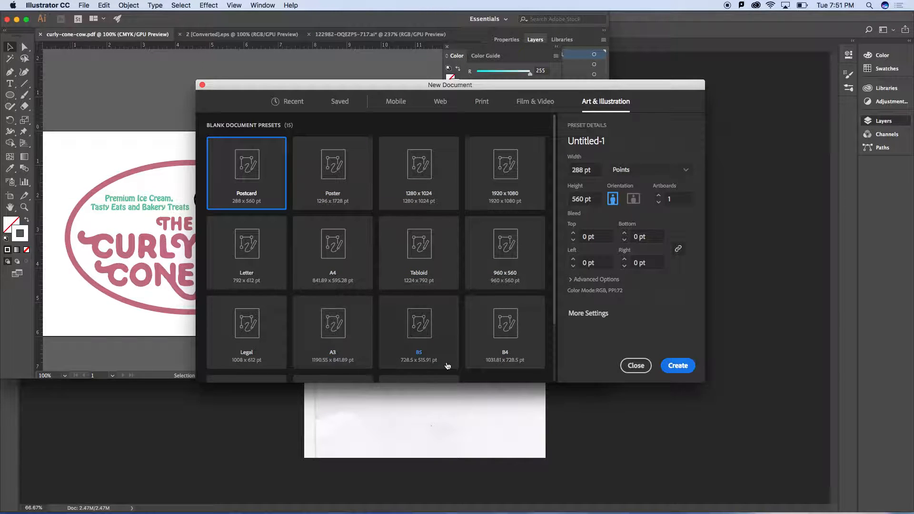
{"action": "left_click", "coordinate": [257, 260]}
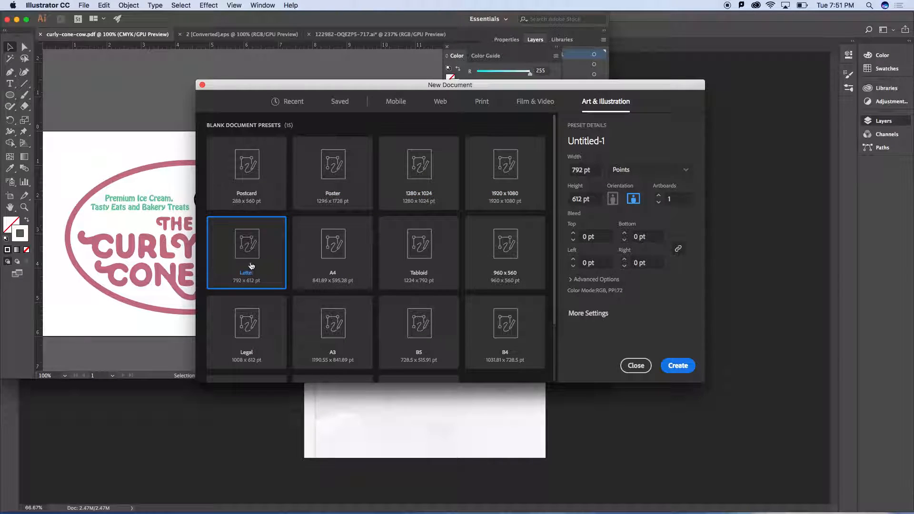
{"action": "left_click", "coordinate": [676, 372]}
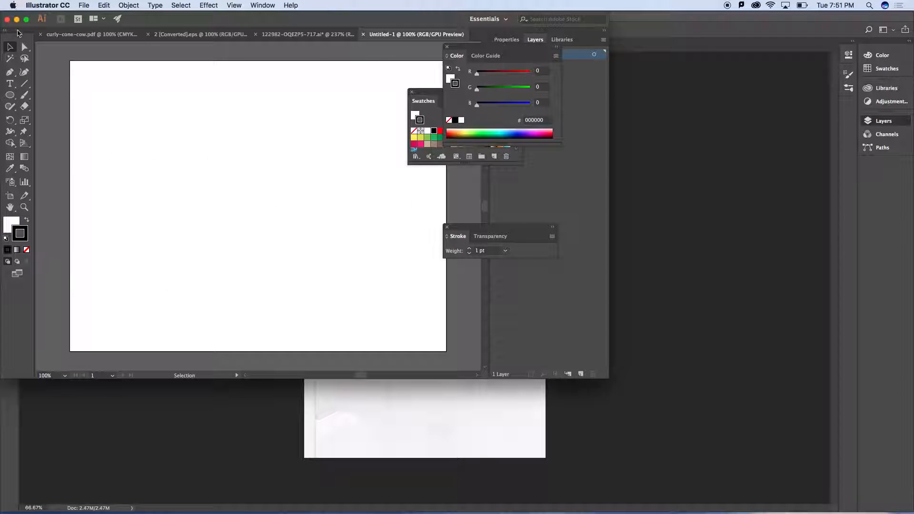
Enlarge the window to fill the screen and stack the Color, Swatches and Stroke panels clear of the artboard
{"action": "left_click", "coordinate": [27, 20]}
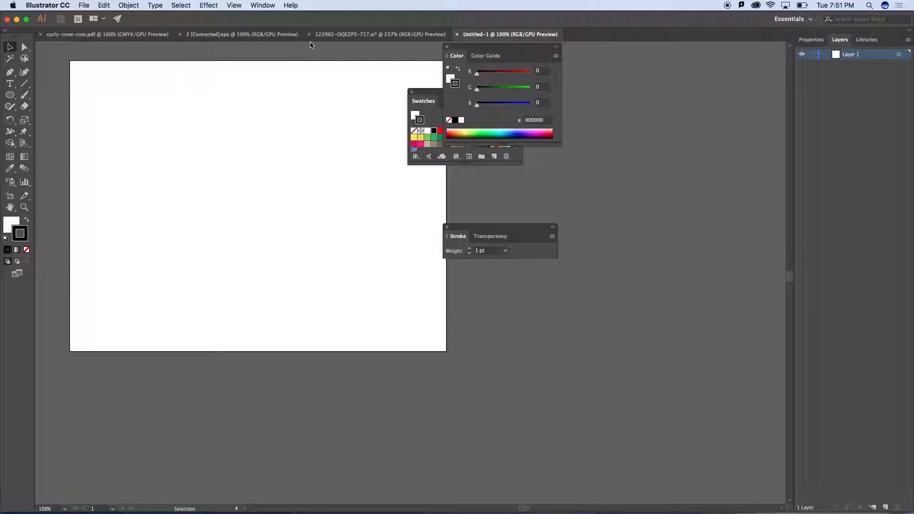
{"action": "left_click_drag", "start_coordinate": [476, 56], "coordinate": [701, 49]}
{"action": "mouse_move", "coordinate": [493, 91]}
{"action": "left_mouse_down"}
{"action": "mouse_move", "coordinate": [751, 202]}
{"action": "mouse_move", "coordinate": [752, 151]}
{"action": "left_mouse_up"}
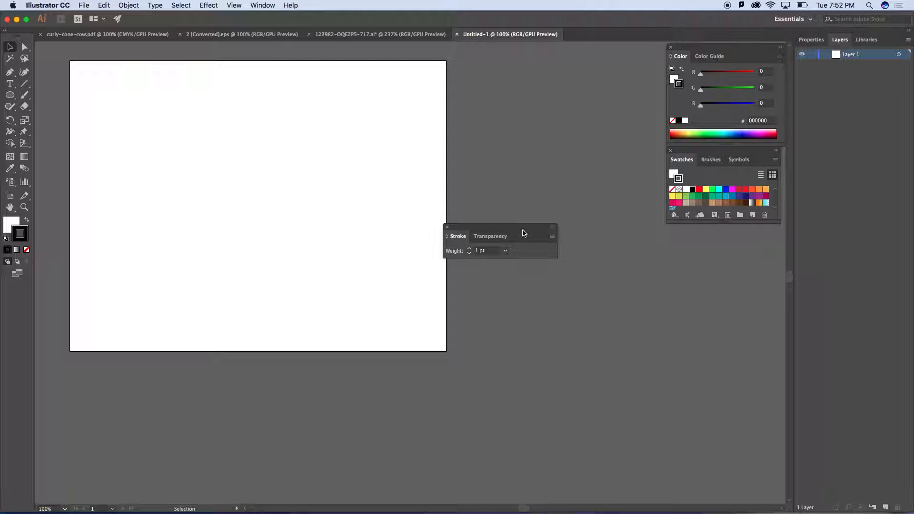
{"action": "left_click_drag", "start_coordinate": [523, 228], "coordinate": [745, 233]}
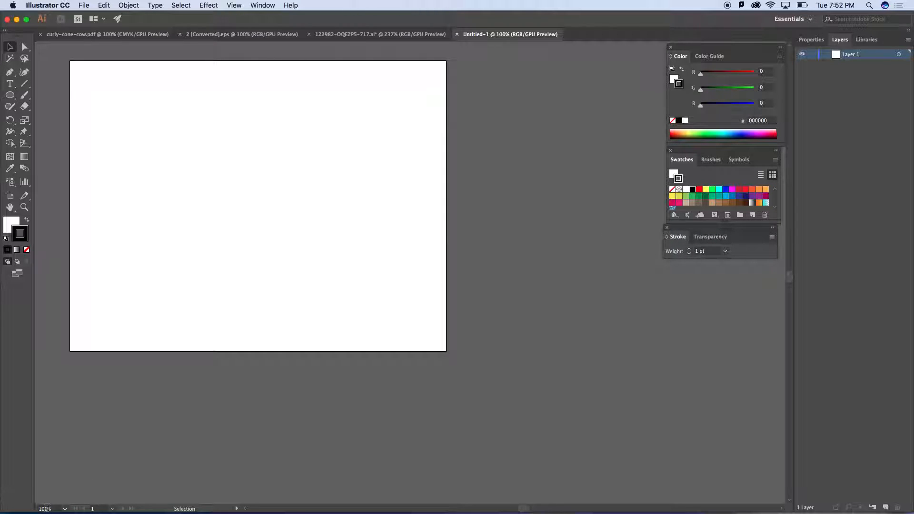
Set the document zoom to 150% and center the whole artboard in view
{"action": "left_click", "coordinate": [65, 508]}
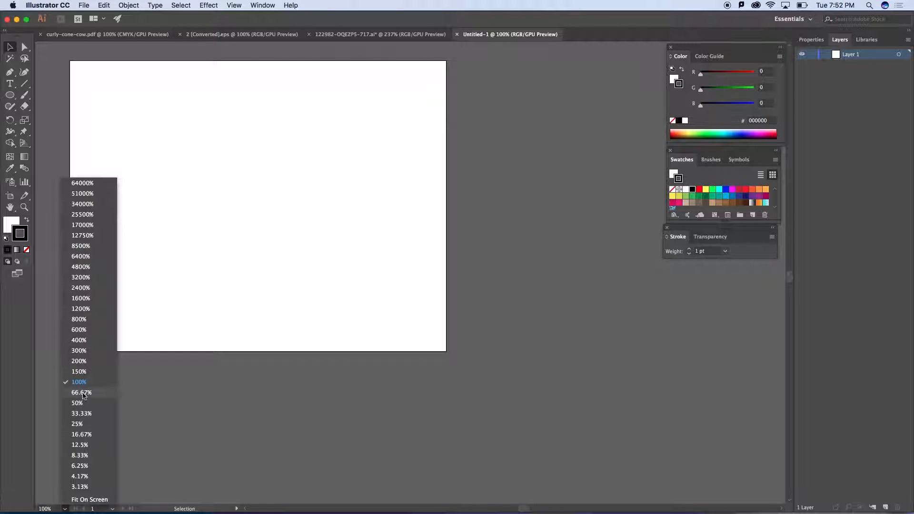
{"action": "left_click", "coordinate": [79, 361]}
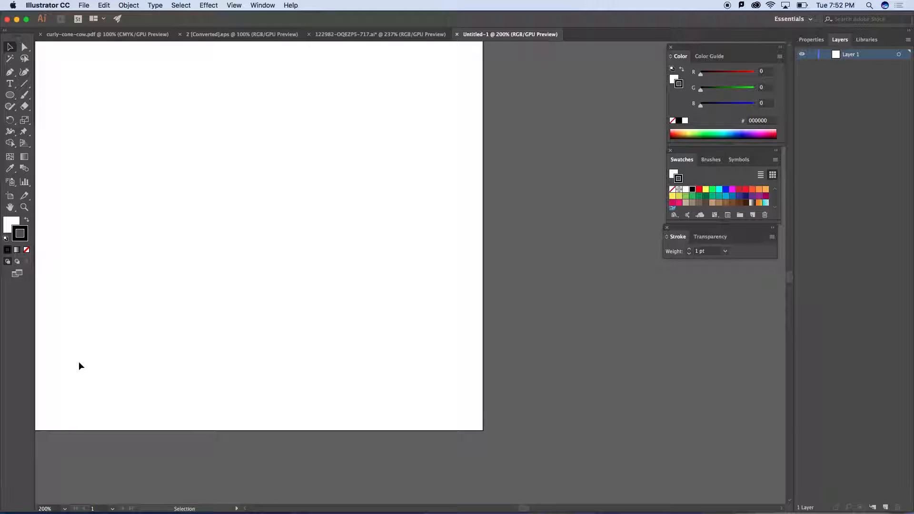
{"action": "left_click", "coordinate": [10, 207]}
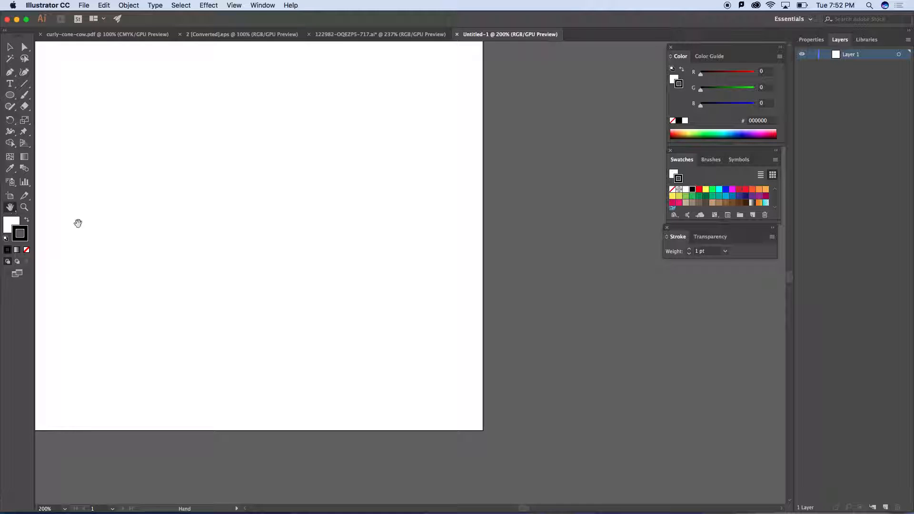
{"action": "left_click_drag", "start_coordinate": [136, 243], "coordinate": [406, 339]}
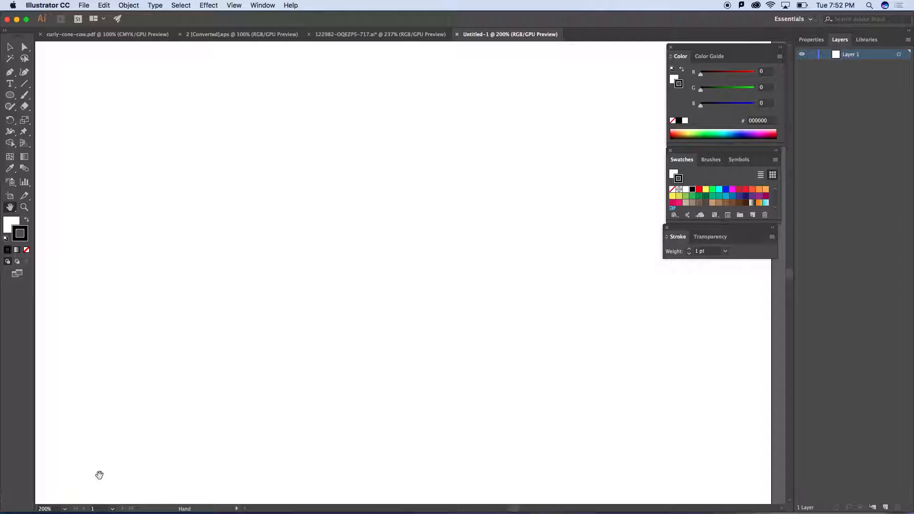
{"action": "left_click", "coordinate": [46, 508]}
{"action": "type", "text": "150"}
{"action": "key", "text": "Return"}
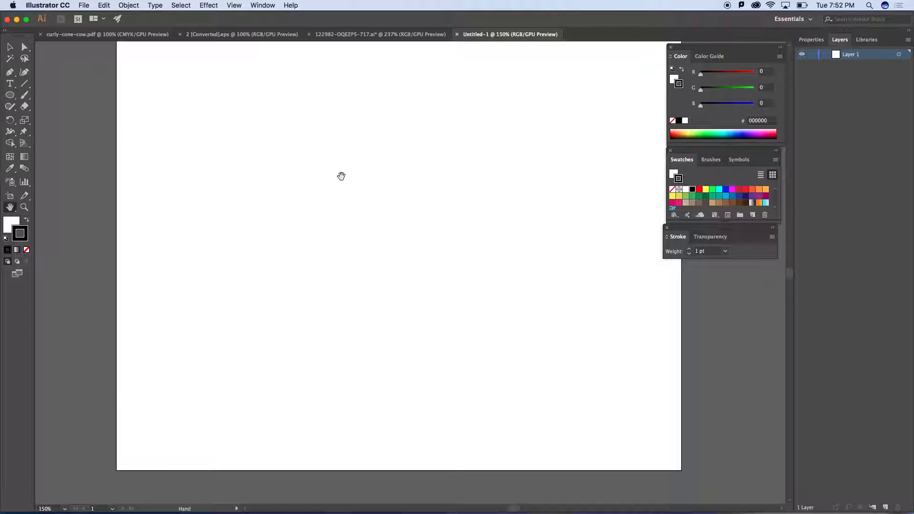
{"action": "left_click_drag", "start_coordinate": [384, 201], "coordinate": [364, 217]}
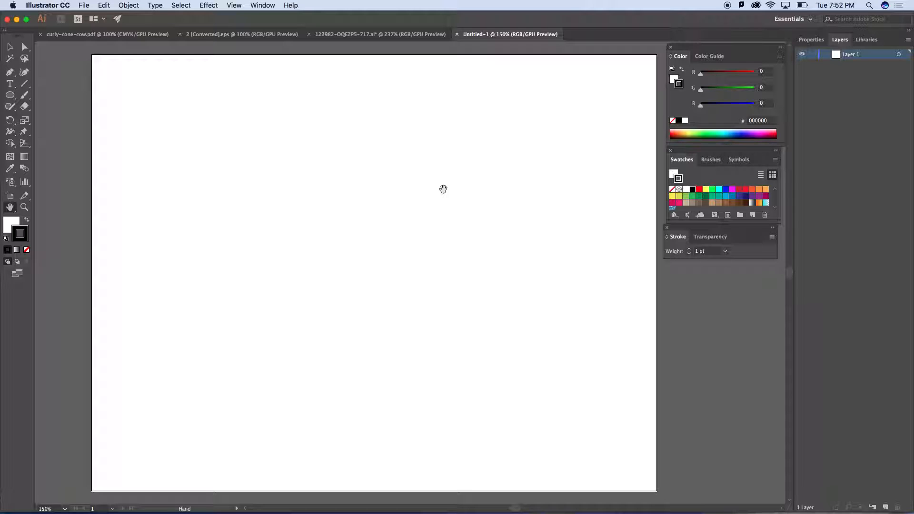
Hide the side panels and show them again
{"action": "key", "text": "shift+Tab"}
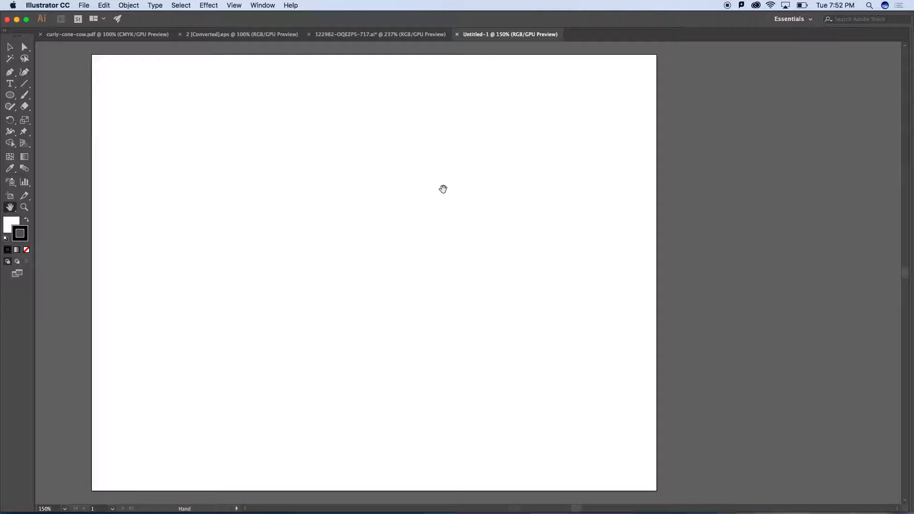
{"action": "key", "text": "shift+Tab"}
{"action": "key", "text": "shift+Tab"}
{"action": "key", "text": "shift+Tab"}
{"action": "key", "text": "shift+Tab"}
{"action": "key", "text": "shift+Tab"}
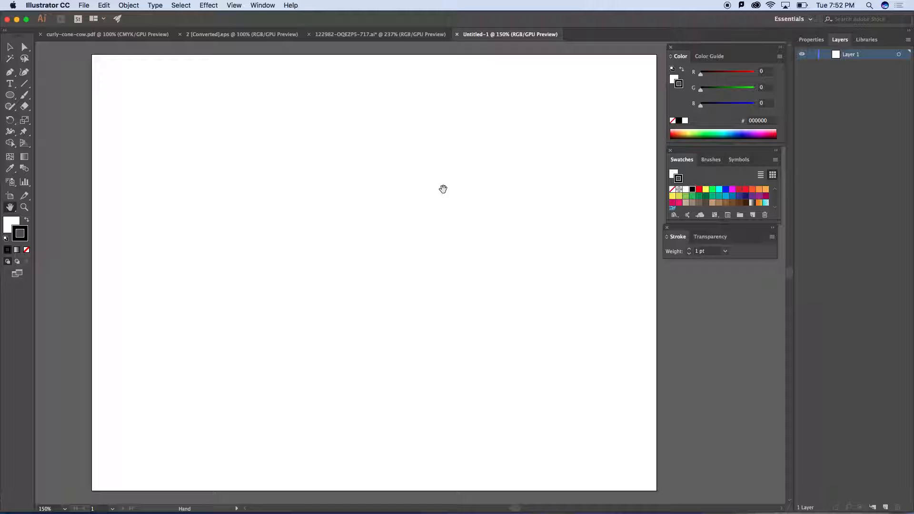
Paste the copied cow sketch onto the artboard and show its properties
{"action": "left_click", "coordinate": [104, 6]}
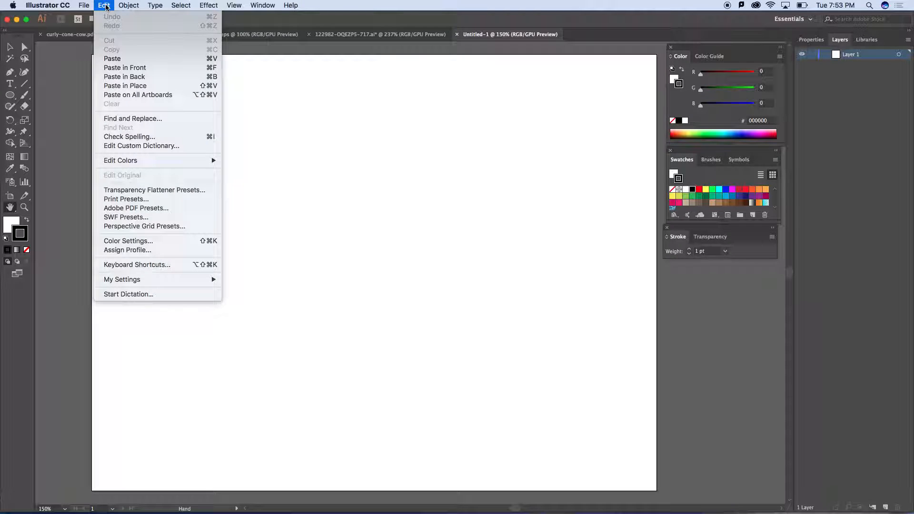
{"action": "left_click", "coordinate": [113, 58]}
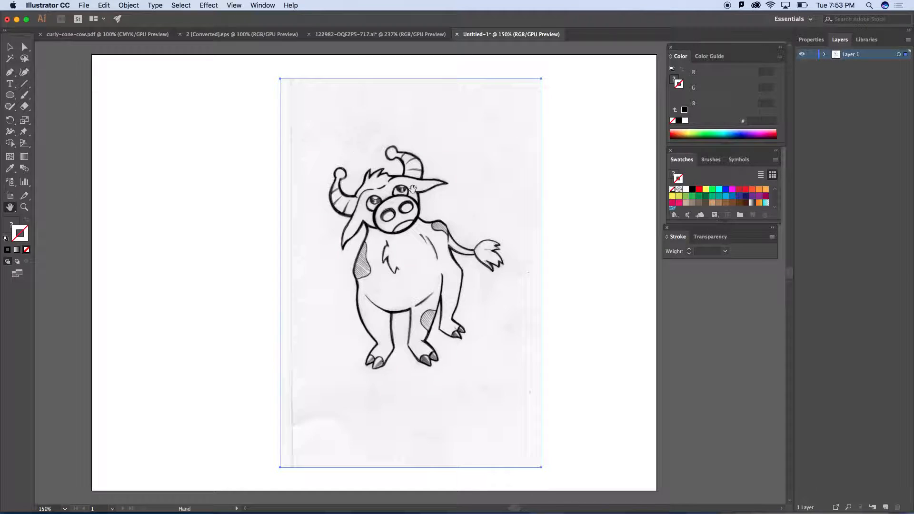
{"action": "left_click", "coordinate": [810, 40]}
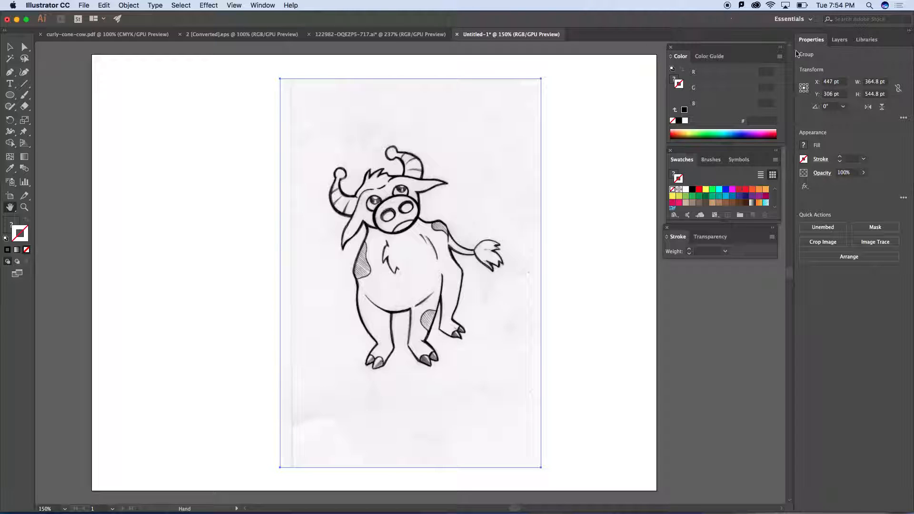
{"action": "left_click", "coordinate": [839, 39]}
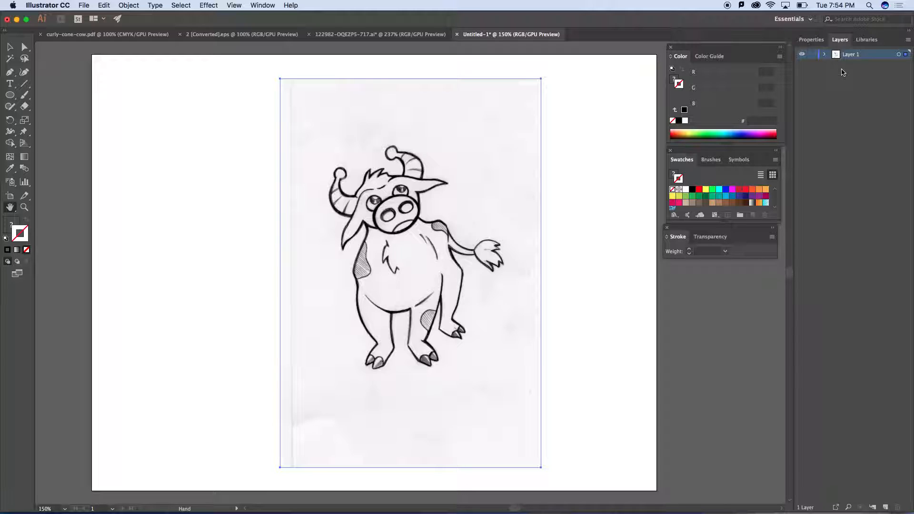
{"action": "left_click", "coordinate": [810, 39]}
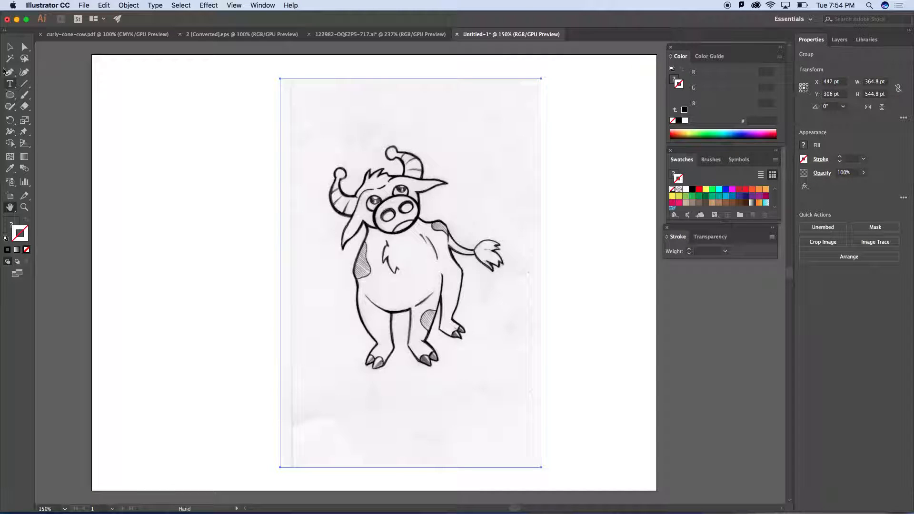
Reselect the pasted cow sketch and apply Image Trace with the [Default] preset
{"action": "left_click", "coordinate": [9, 46]}
{"action": "left_click", "coordinate": [144, 174]}
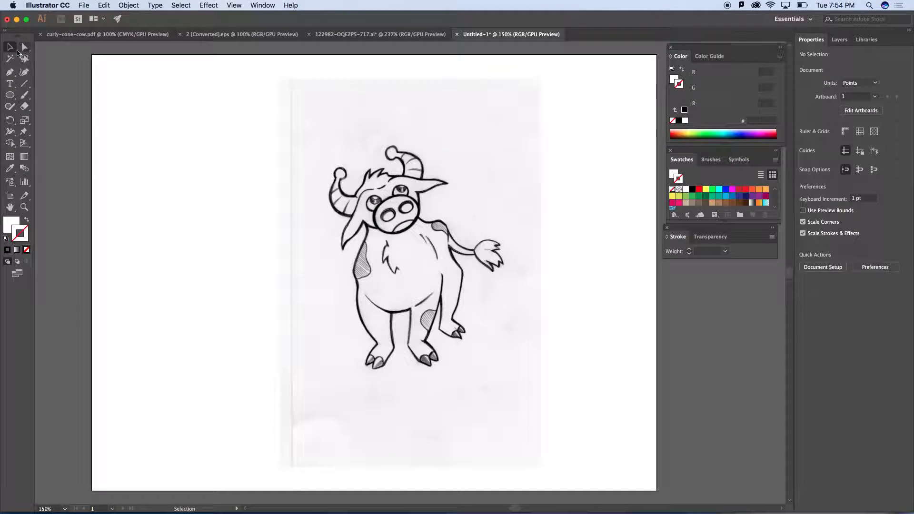
{"action": "left_click", "coordinate": [418, 268]}
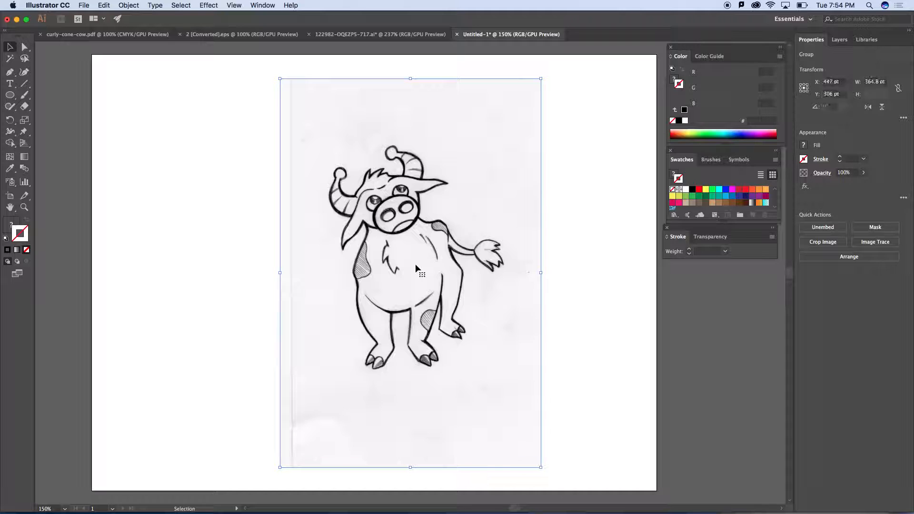
{"action": "left_click", "coordinate": [882, 246]}
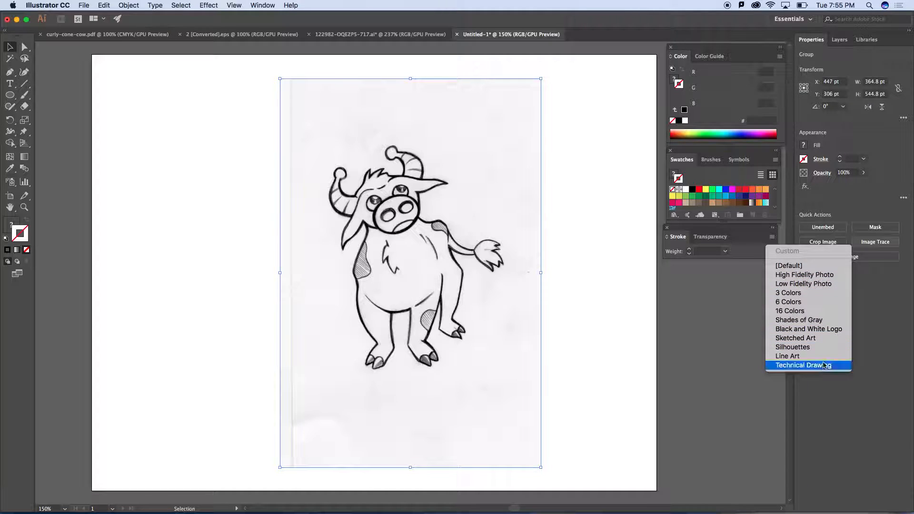
{"action": "left_click", "coordinate": [787, 265]}
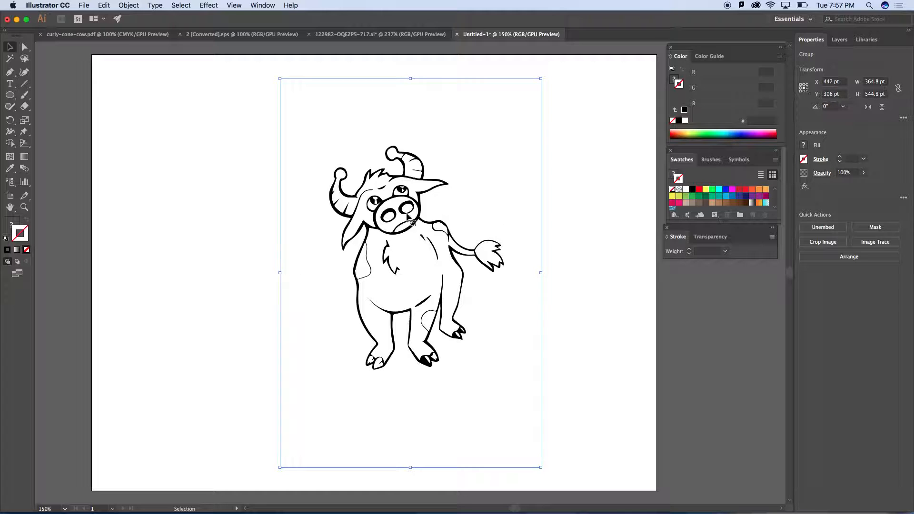
{"action": "left_click", "coordinate": [873, 242]}
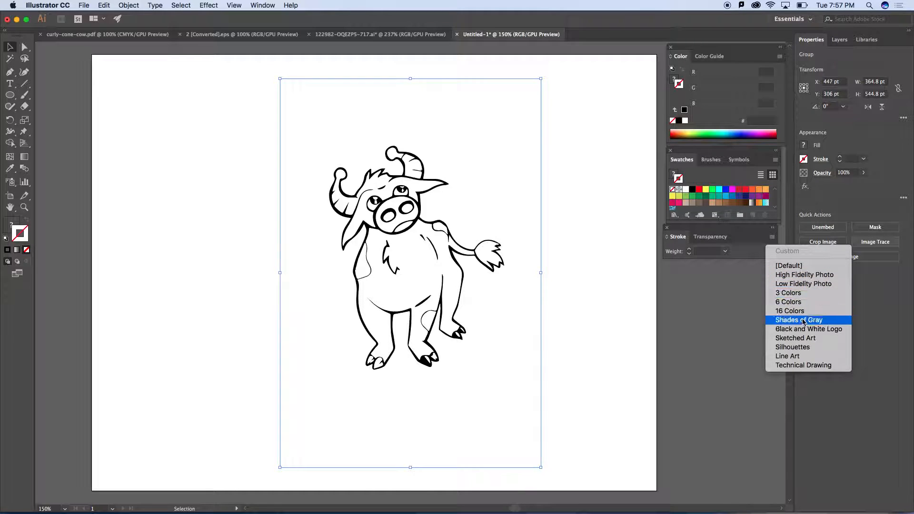
{"action": "left_click", "coordinate": [867, 323]}
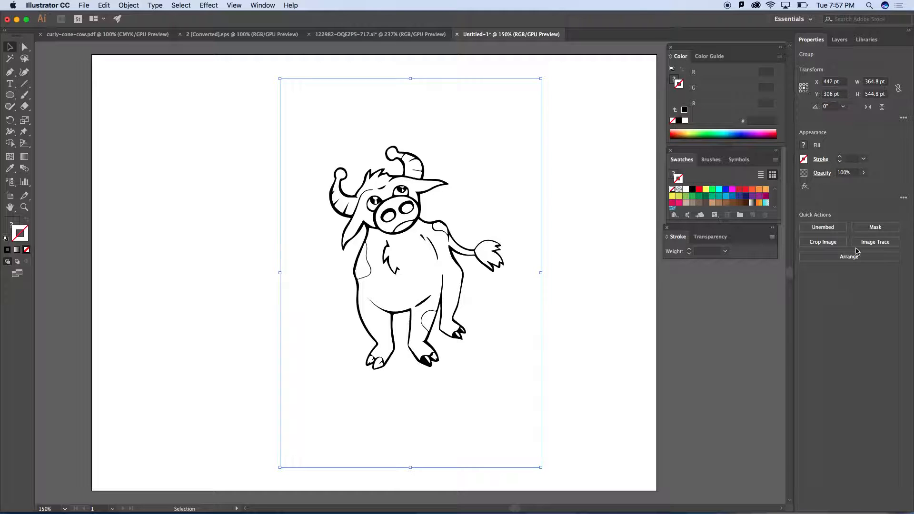
Expand the traced cow into editable paths with Object enabled and Fill disabled
{"action": "left_click", "coordinate": [126, 5]}
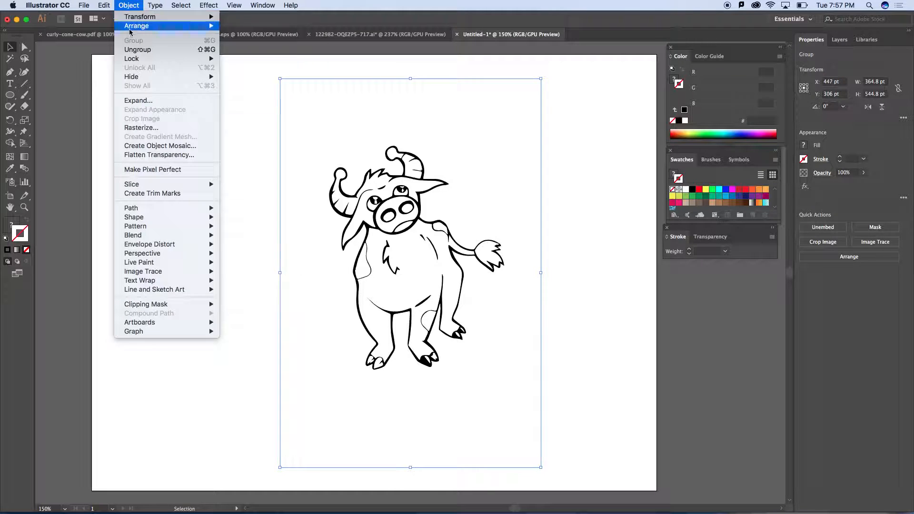
{"action": "mouse_move", "coordinate": [139, 209]}
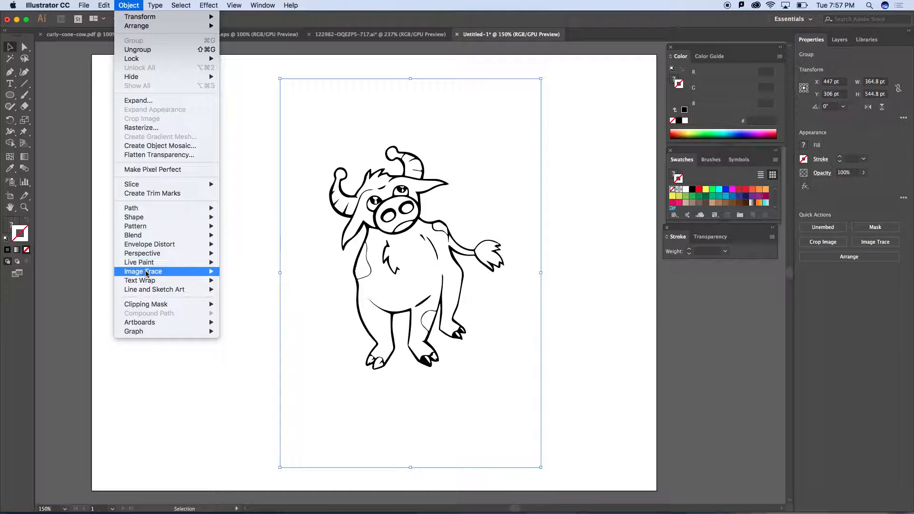
{"action": "mouse_move", "coordinate": [146, 274]}
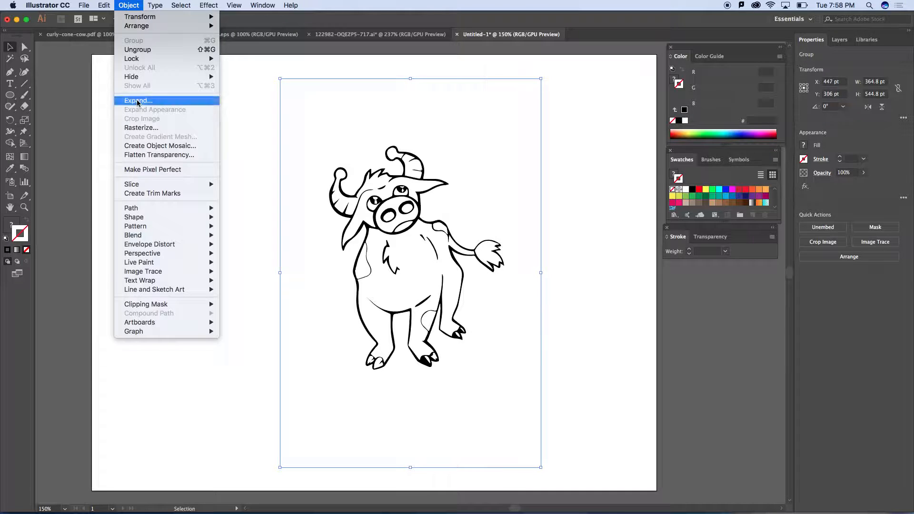
{"action": "left_click", "coordinate": [137, 101]}
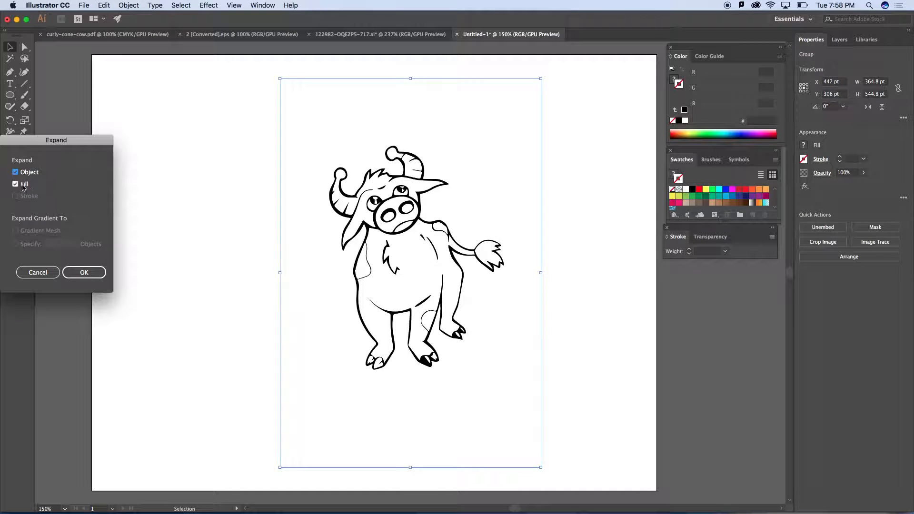
{"action": "left_click_drag", "start_coordinate": [40, 143], "coordinate": [147, 107]}
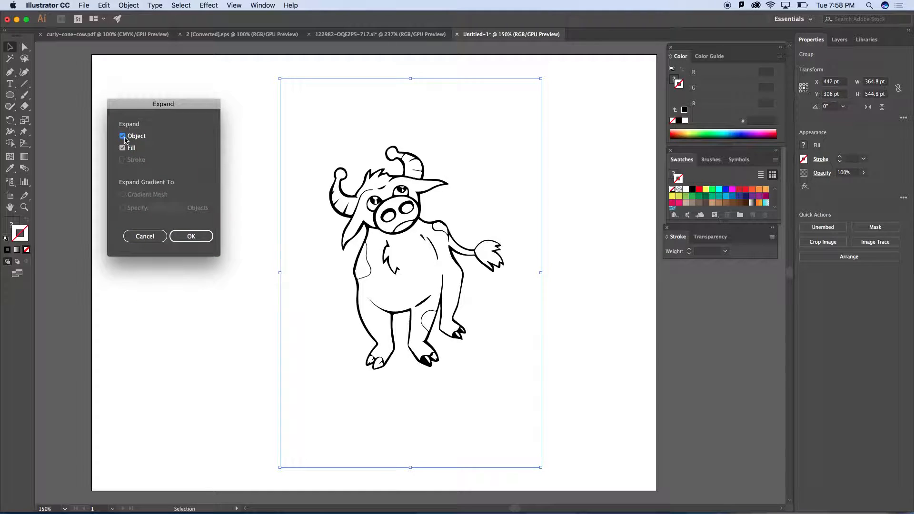
{"action": "left_click", "coordinate": [122, 148]}
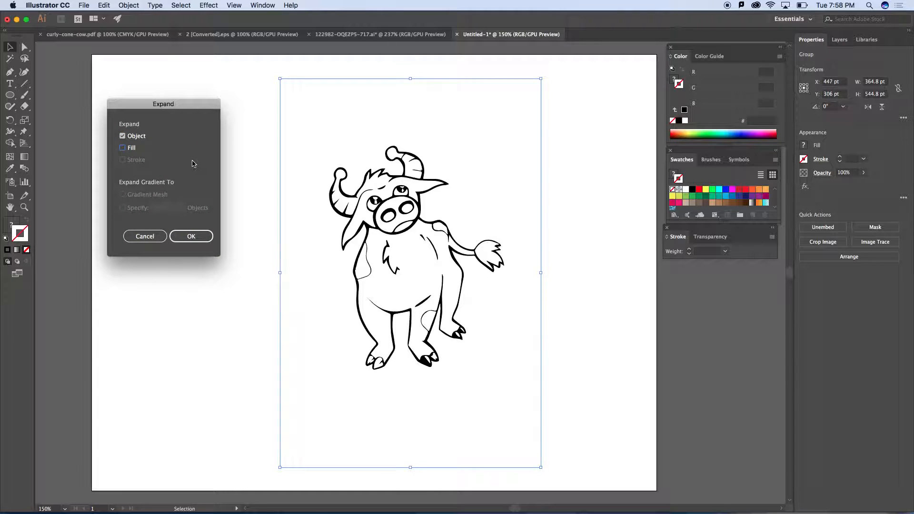
{"action": "left_click", "coordinate": [192, 238]}
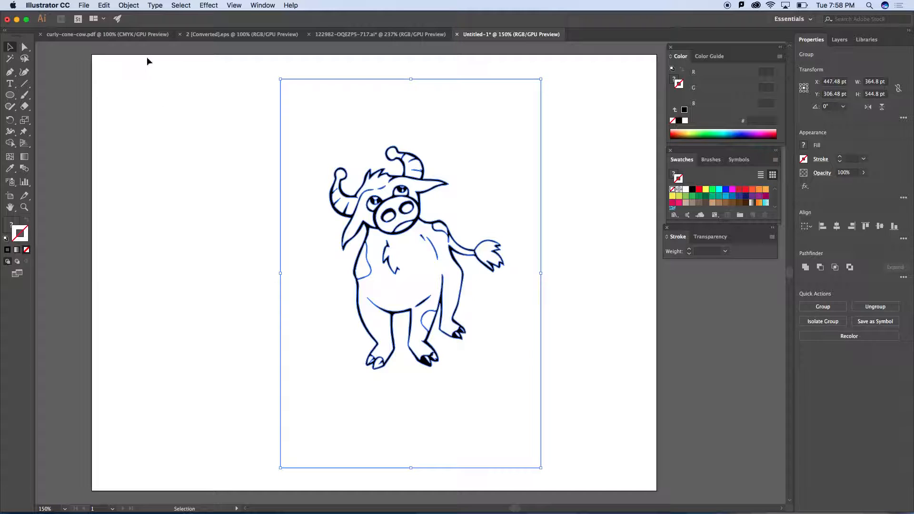
{"action": "left_click", "coordinate": [129, 6]}
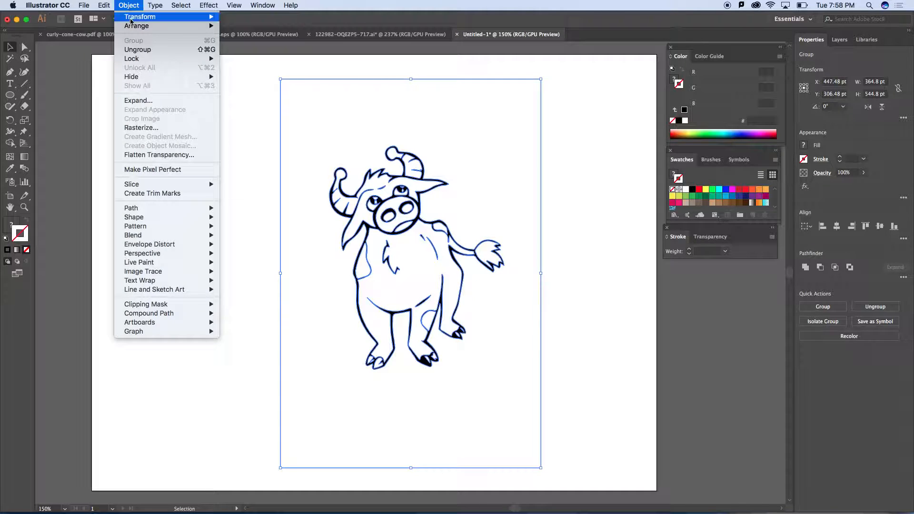
{"action": "left_click", "coordinate": [140, 99]}
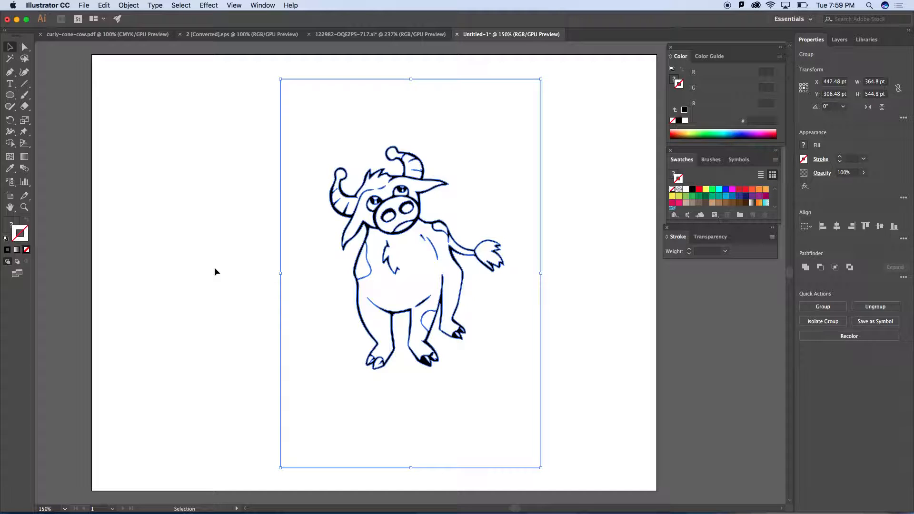
Try to pull the white background shape away from the cow, and undo back to the unexpanded tracing
{"action": "left_click", "coordinate": [215, 269]}
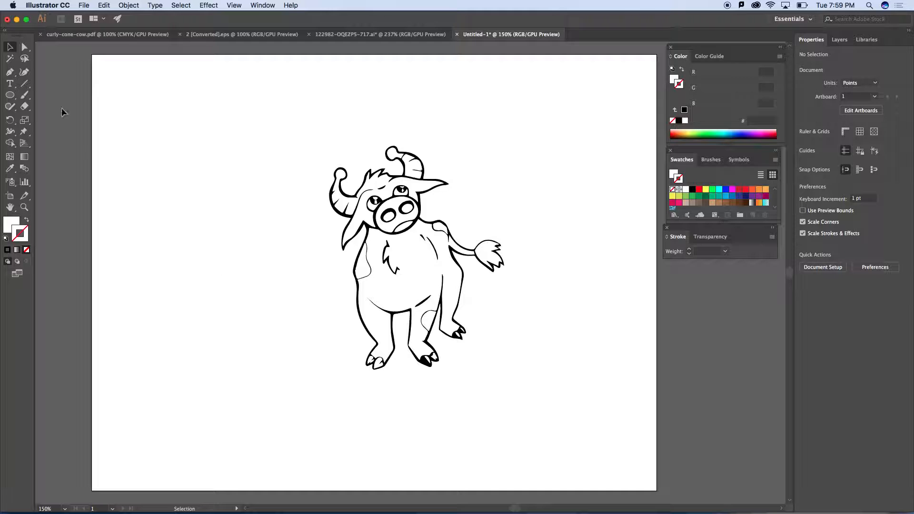
{"action": "left_click", "coordinate": [24, 47]}
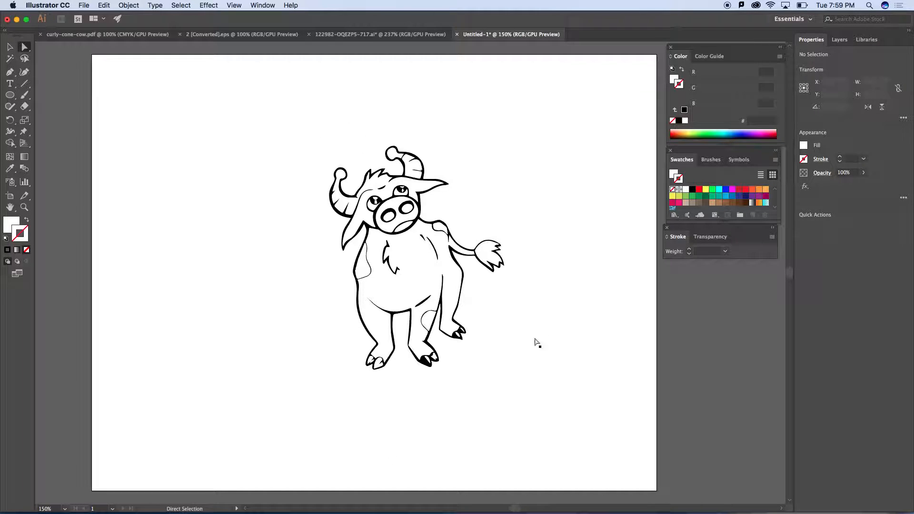
{"action": "left_click", "coordinate": [471, 152]}
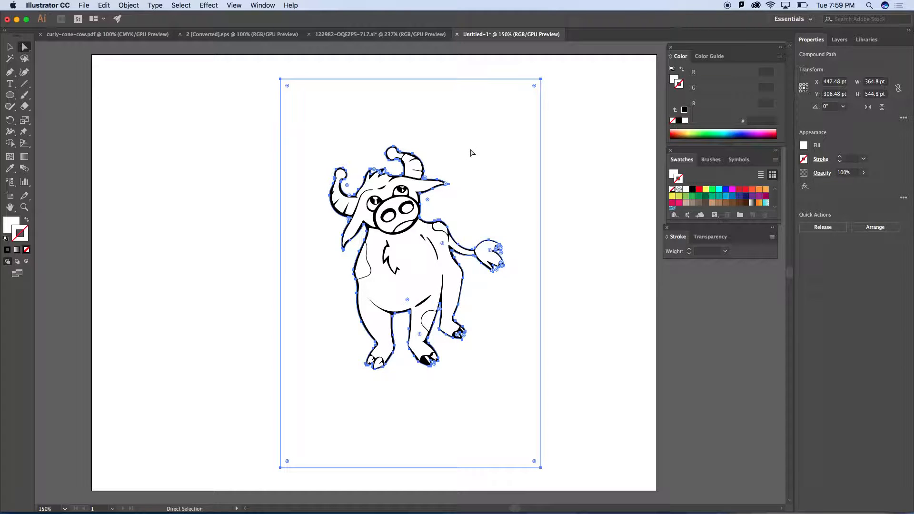
{"action": "left_click_drag", "start_coordinate": [471, 152], "coordinate": [213, 148]}
{"action": "scroll", "coordinate": [362, 166], "scroll_direction": "right", "scroll_amount": 2}
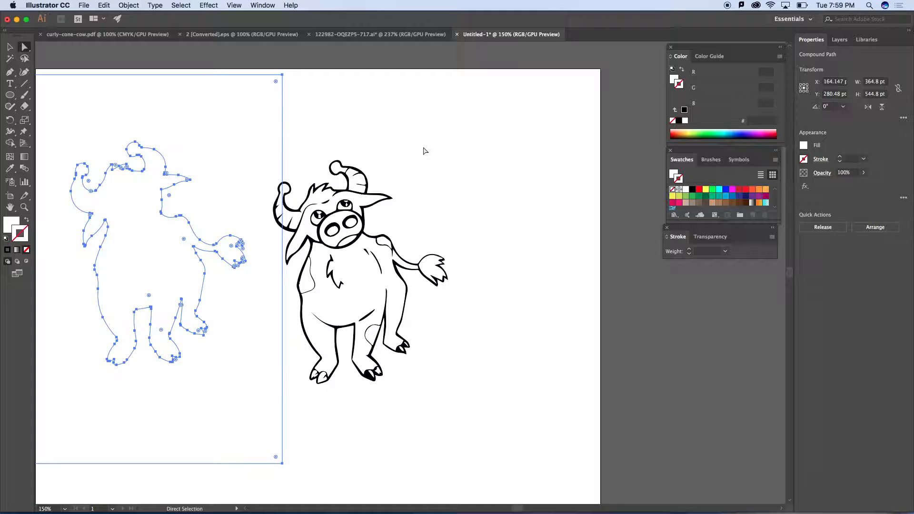
{"action": "key", "text": "super+z"}
{"action": "key", "text": "super+z"}
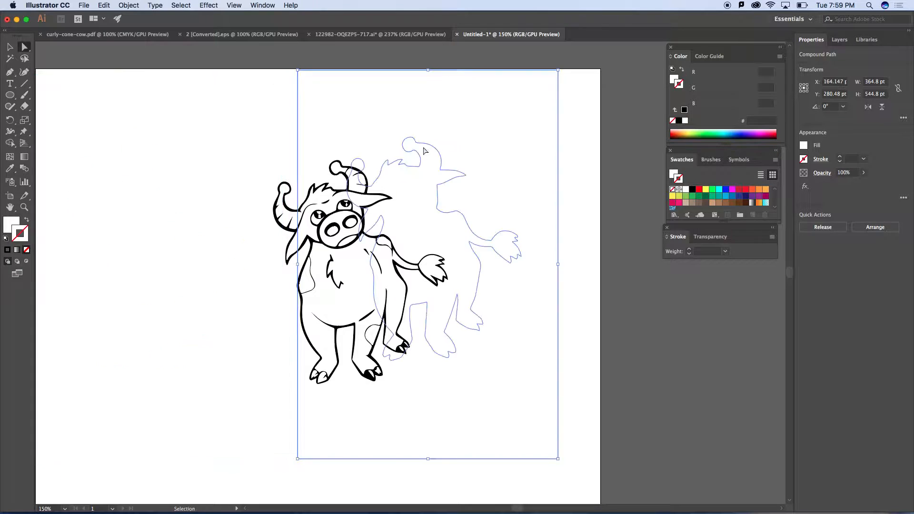
{"action": "left_click", "coordinate": [200, 214]}
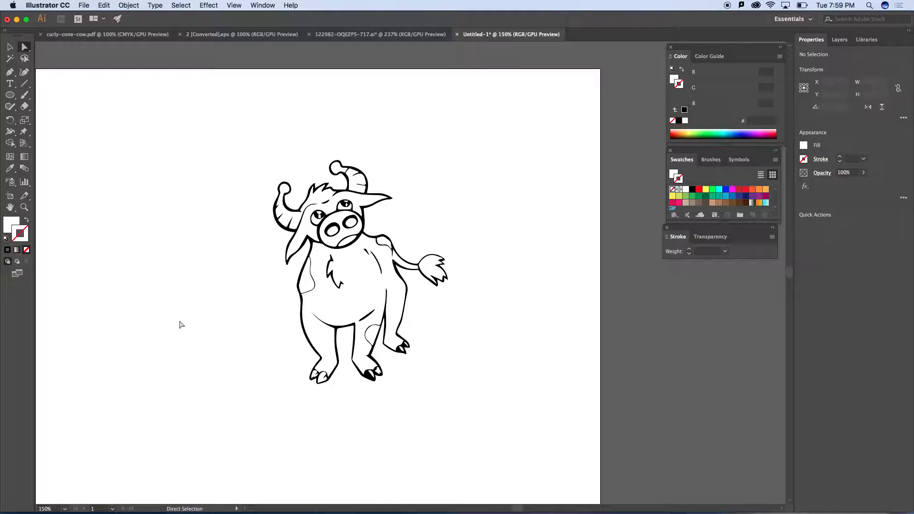
Reselect the traced cow and expand it with both Object and Fill enabled
{"action": "left_click", "coordinate": [426, 180]}
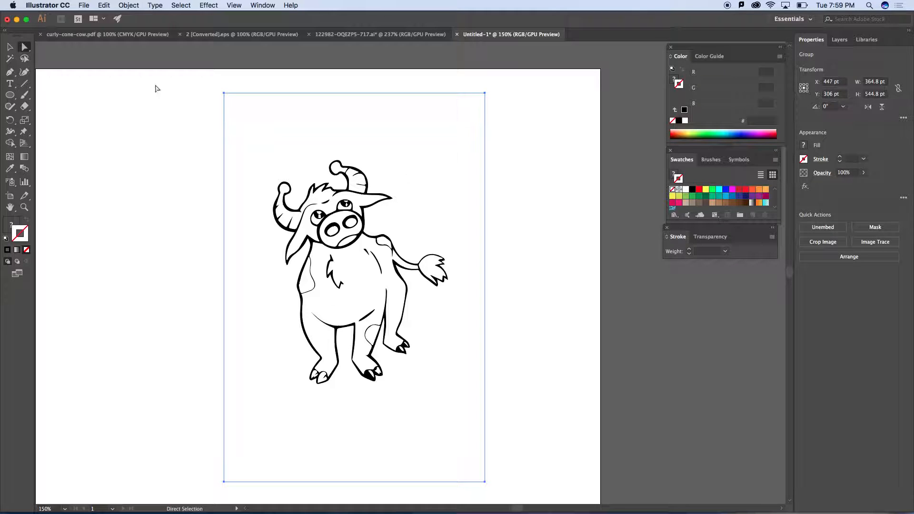
{"action": "left_click", "coordinate": [103, 5]}
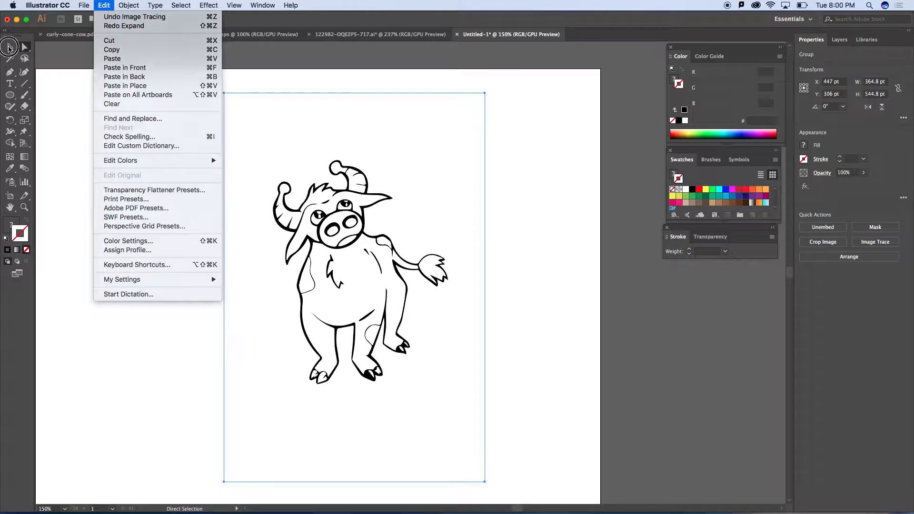
{"action": "left_click", "coordinate": [8, 47]}
{"action": "left_click", "coordinate": [10, 47]}
{"action": "left_click", "coordinate": [126, 167]}
{"action": "left_click", "coordinate": [246, 226]}
{"action": "left_click", "coordinate": [125, 8]}
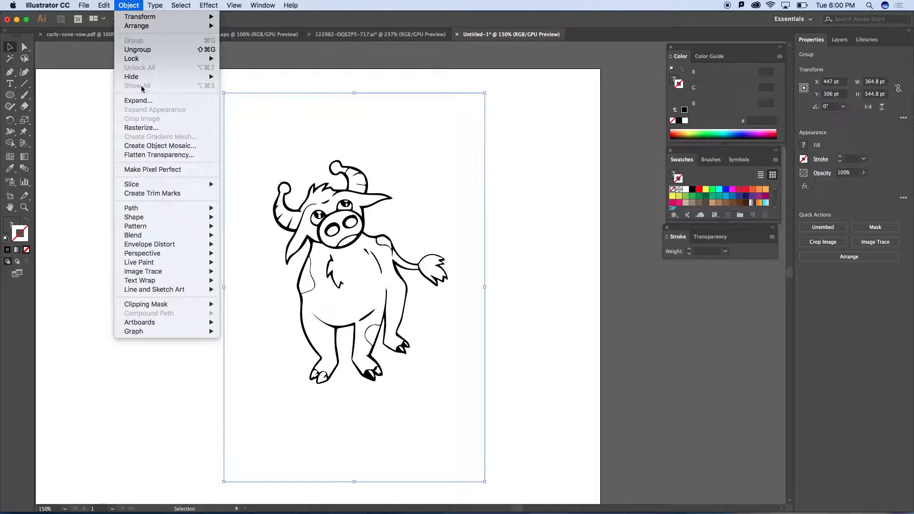
{"action": "left_click", "coordinate": [141, 99]}
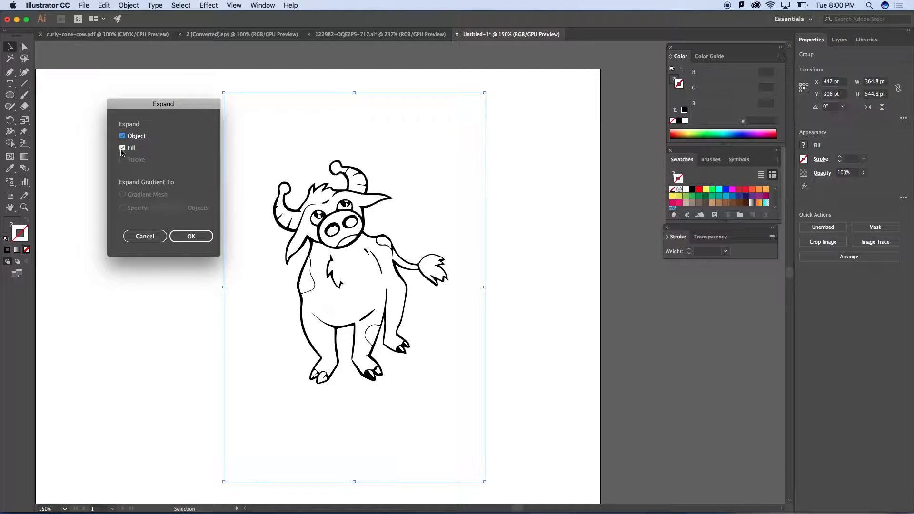
{"action": "left_click", "coordinate": [189, 237]}
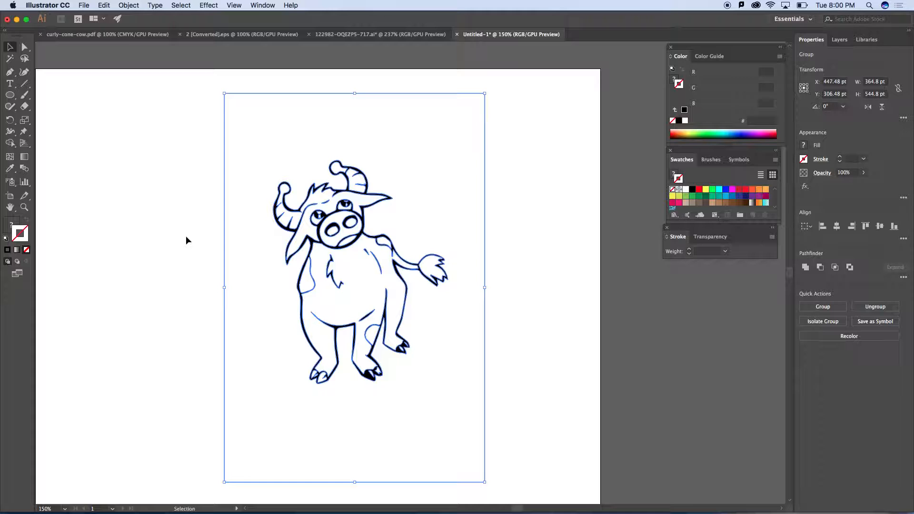
Select only the white background shape surrounding the cow and delete it
{"action": "left_click", "coordinate": [25, 48]}
{"action": "left_click", "coordinate": [81, 143]}
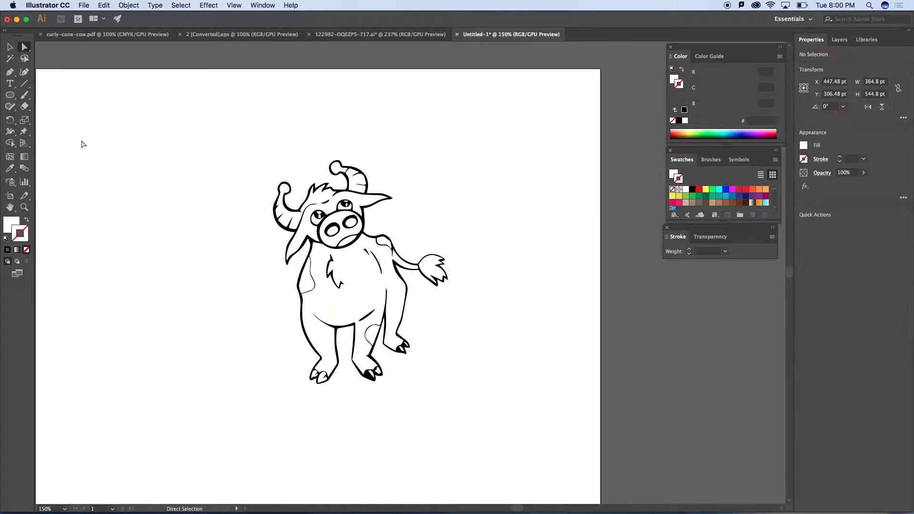
{"action": "left_click", "coordinate": [265, 130]}
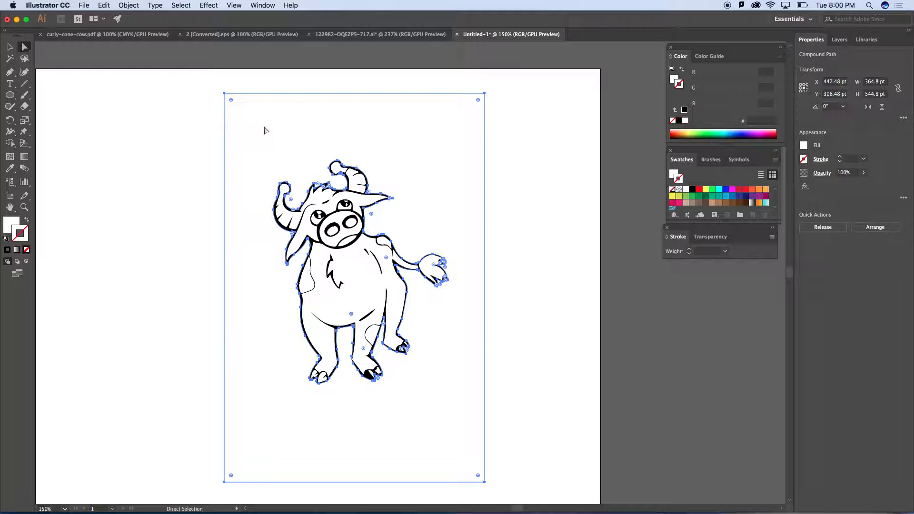
{"action": "key", "text": "super+shift+a"}
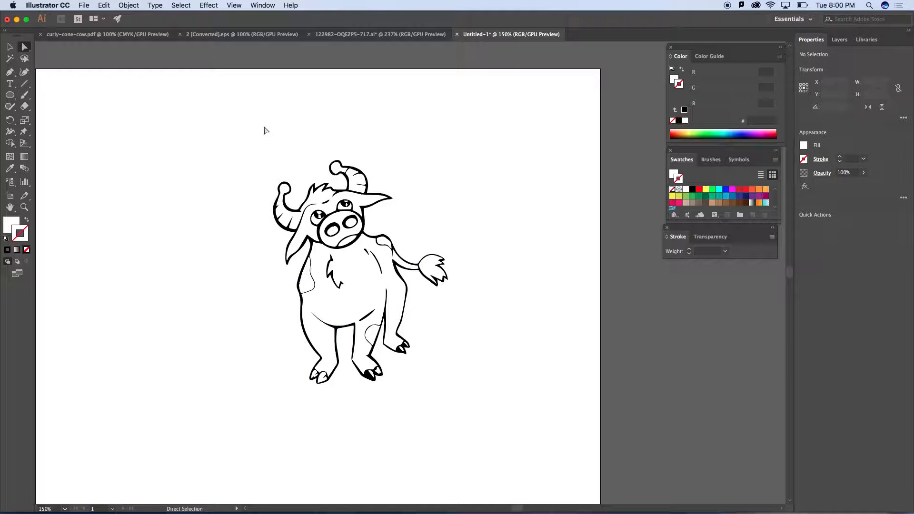
Select all the cow's remaining paths and examine their anchor points up close around the head and body, and deselect them
{"action": "left_click_drag", "start_coordinate": [233, 126], "coordinate": [468, 426]}
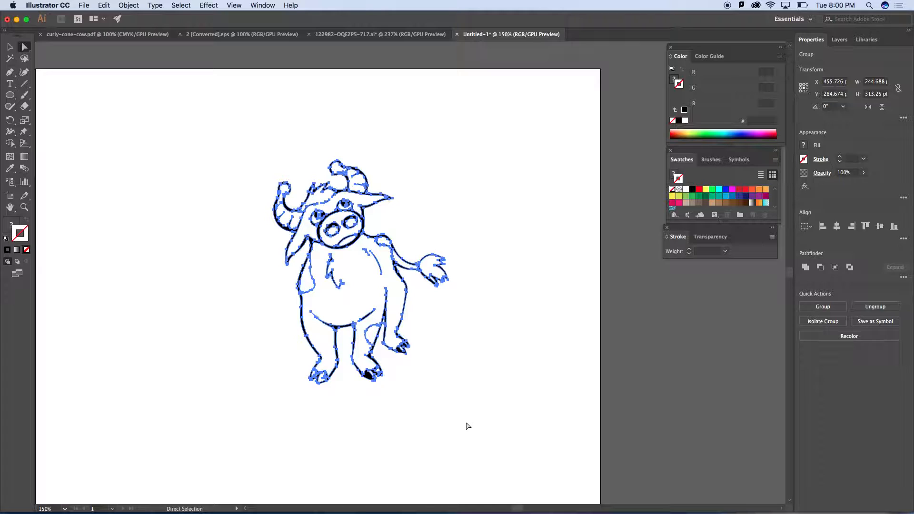
{"action": "left_click", "coordinate": [24, 207]}
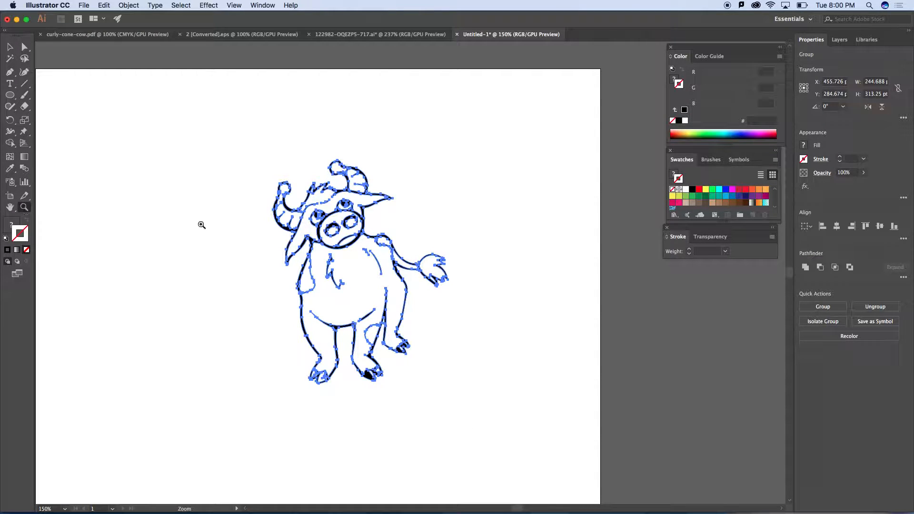
{"action": "left_click_drag", "start_coordinate": [232, 180], "coordinate": [429, 306]}
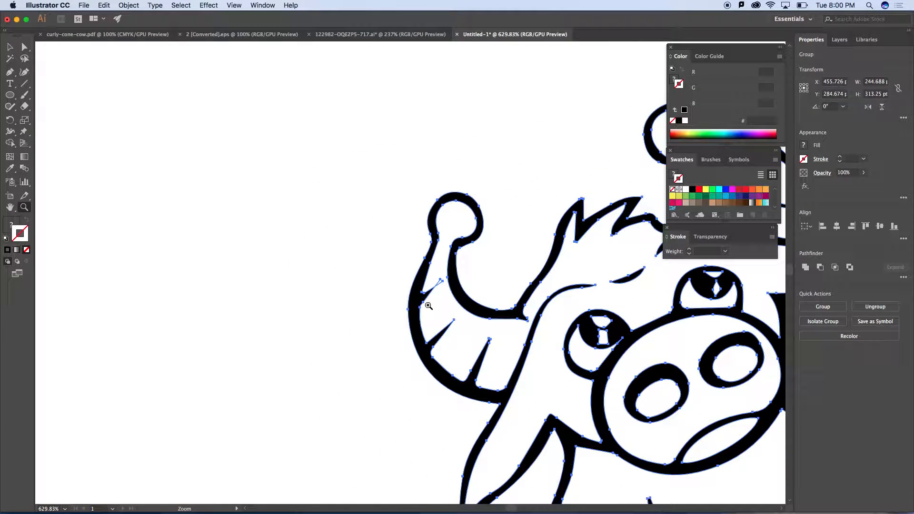
{"action": "key", "text": "space"}
{"action": "left_click_drag", "start_coordinate": [537, 351], "coordinate": [223, 269]}
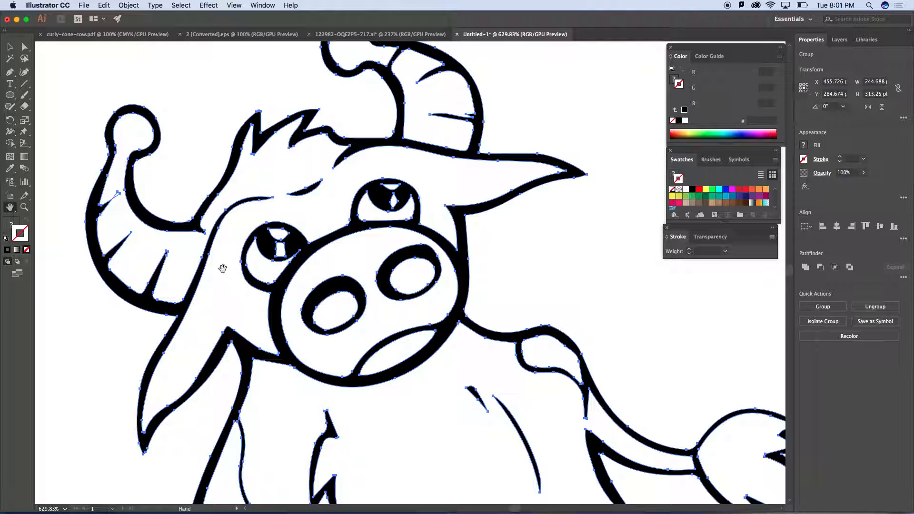
{"action": "key", "text": "super+minus"}
{"action": "key", "text": "super+minus"}
{"action": "key", "text": "super+minus"}
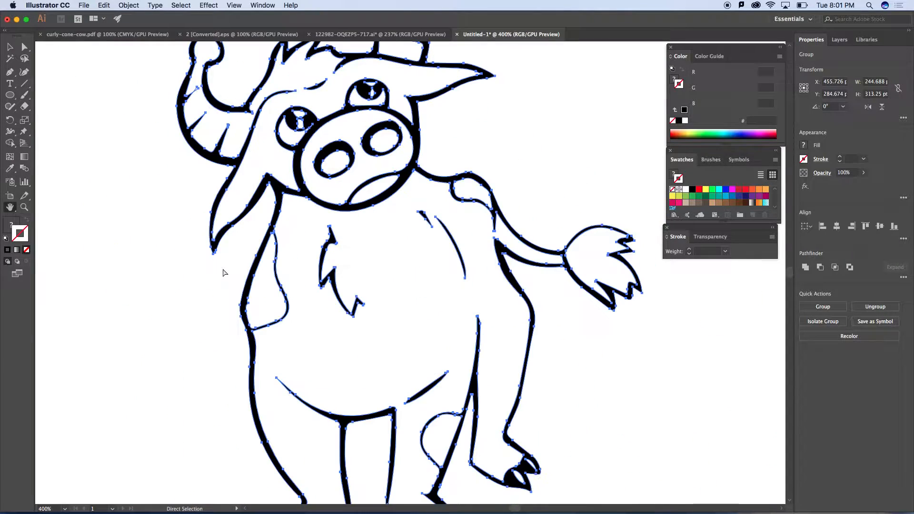
{"action": "left_click", "coordinate": [10, 46]}
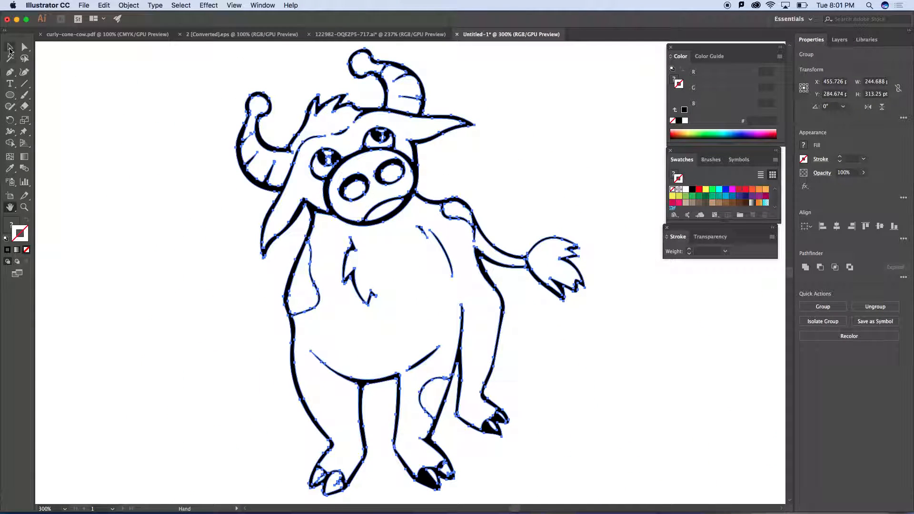
{"action": "left_click", "coordinate": [114, 169]}
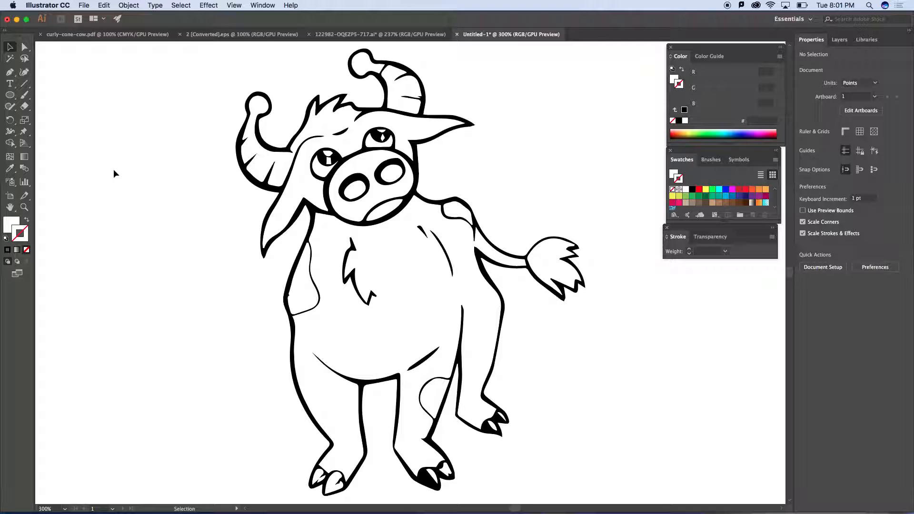
Select the cow's white body shape directly and fill it with red (FF0000)
{"action": "left_click", "coordinate": [25, 47]}
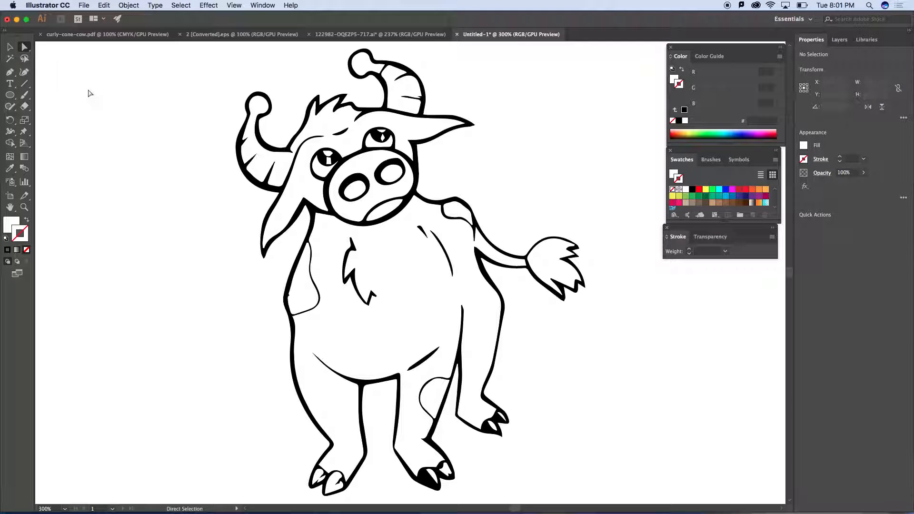
{"action": "left_click", "coordinate": [322, 129]}
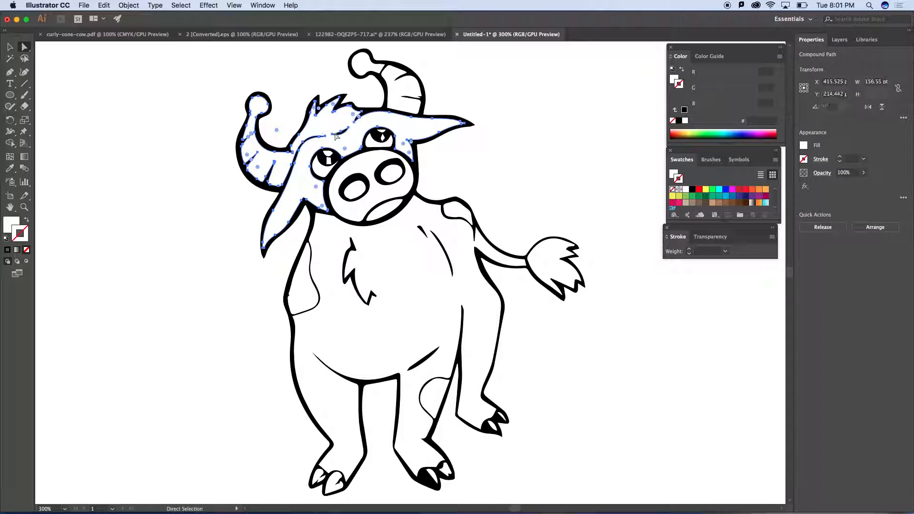
{"action": "left_click", "coordinate": [357, 192]}
{"action": "left_click", "coordinate": [396, 244]}
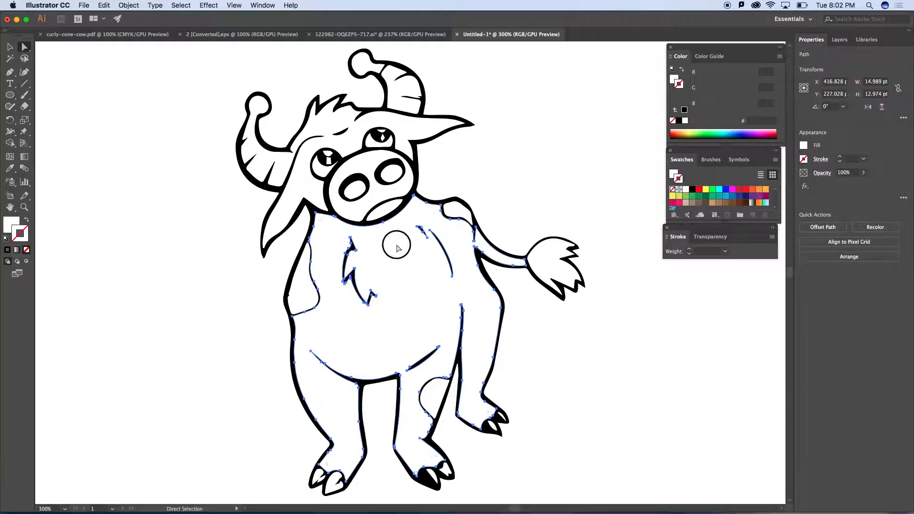
{"action": "left_click", "coordinate": [9, 227]}
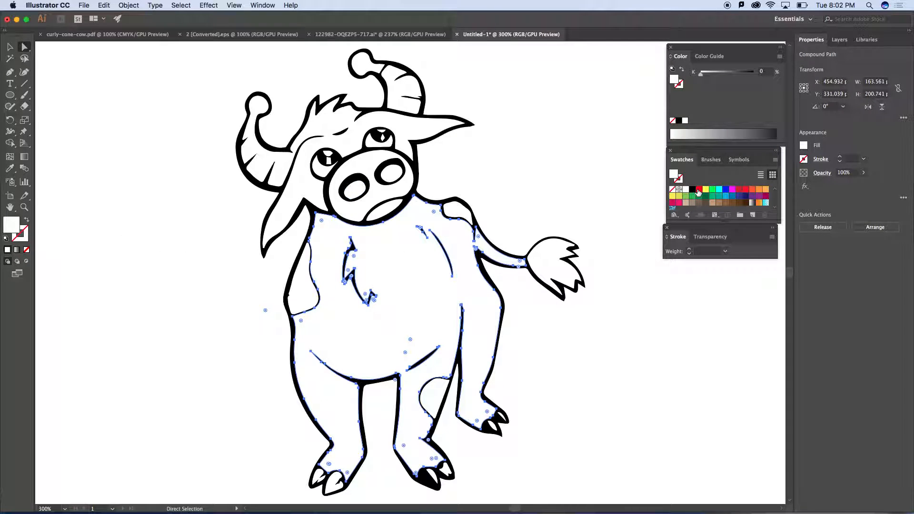
{"action": "left_click", "coordinate": [699, 190]}
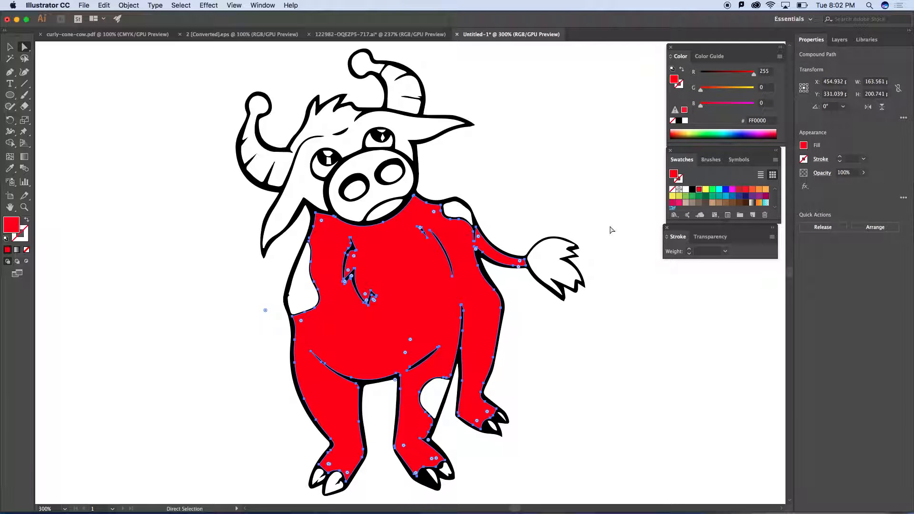
Undo the red fill on the cow's body and clear the selection
{"action": "key", "text": "super+z"}
{"action": "left_click", "coordinate": [558, 188]}
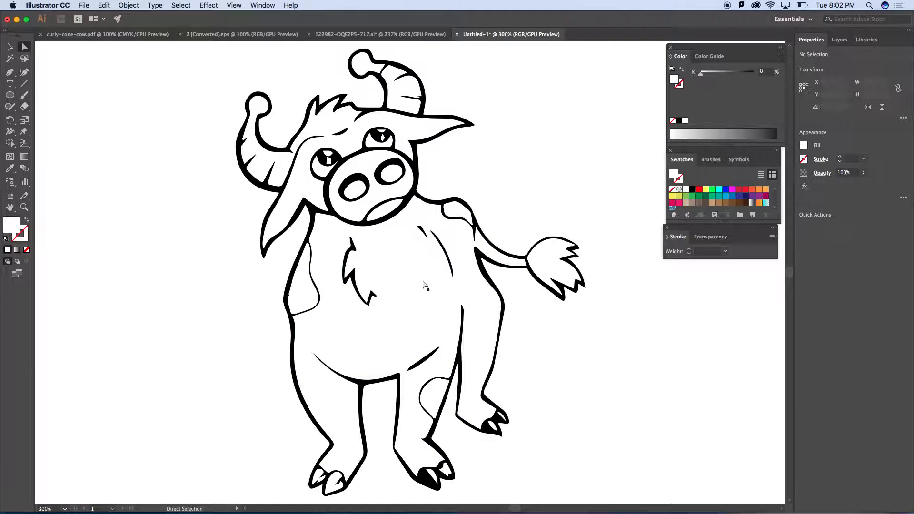
Select the cow's white head shape, extend the selection to all shapes with the same fill color, and delete them
{"action": "left_click", "coordinate": [265, 164]}
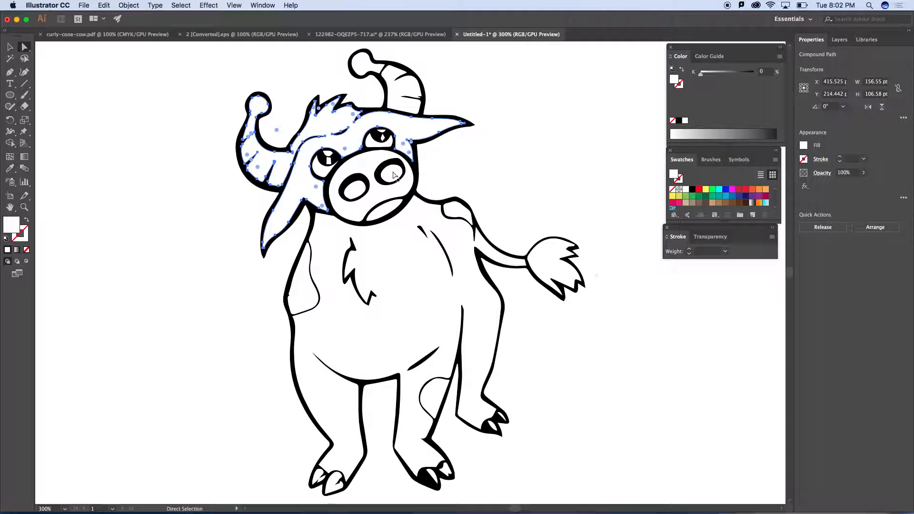
{"action": "left_click", "coordinate": [117, 123]}
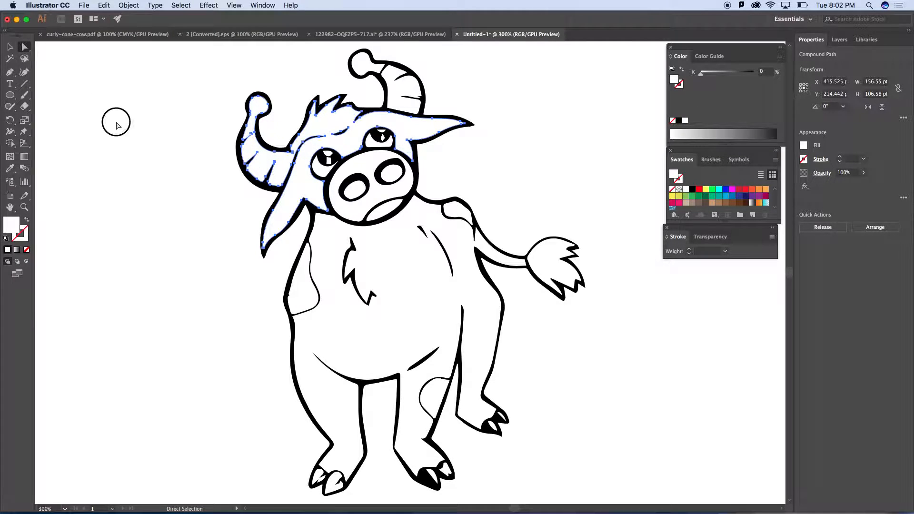
{"action": "left_click", "coordinate": [316, 194]}
{"action": "left_click", "coordinate": [184, 5]}
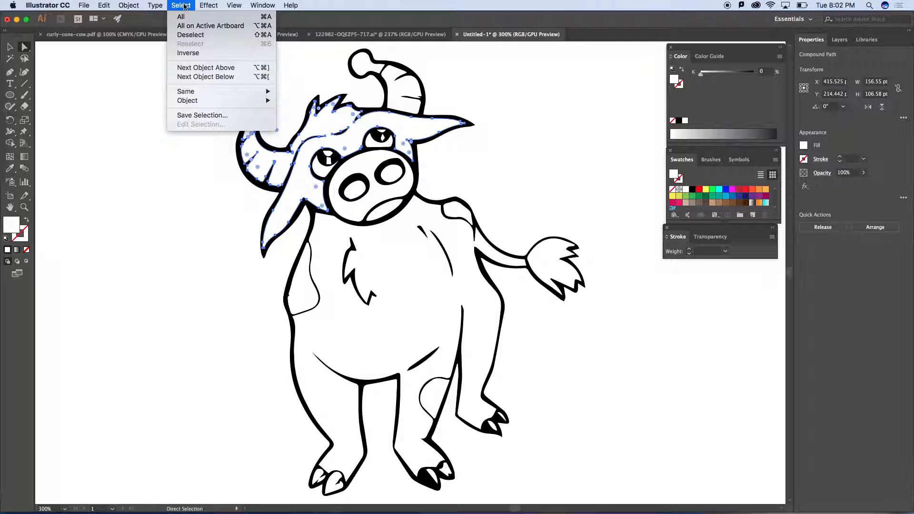
{"action": "mouse_move", "coordinate": [193, 94]}
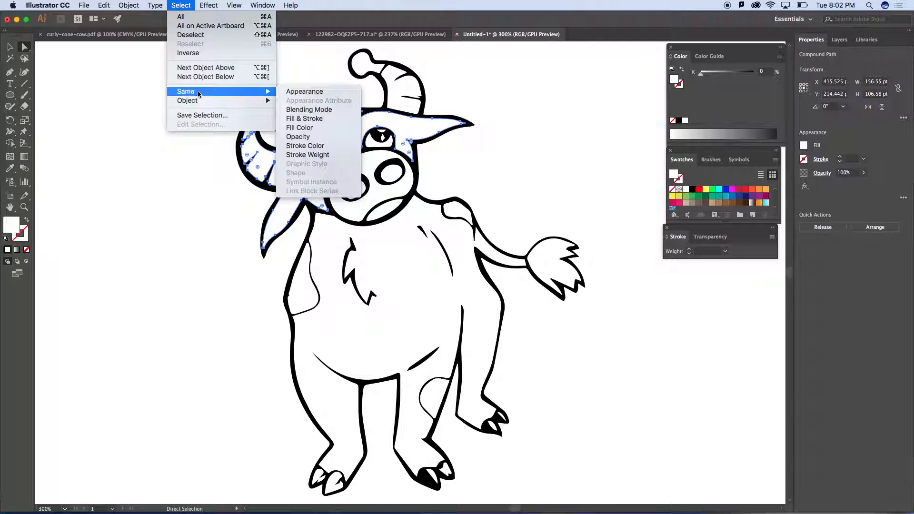
{"action": "left_click", "coordinate": [302, 128]}
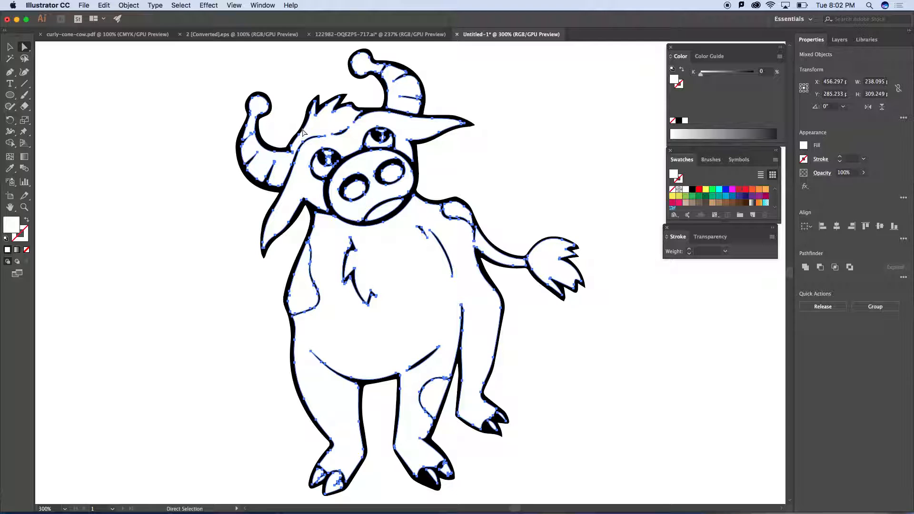
{"action": "key", "text": "super+shift+a"}
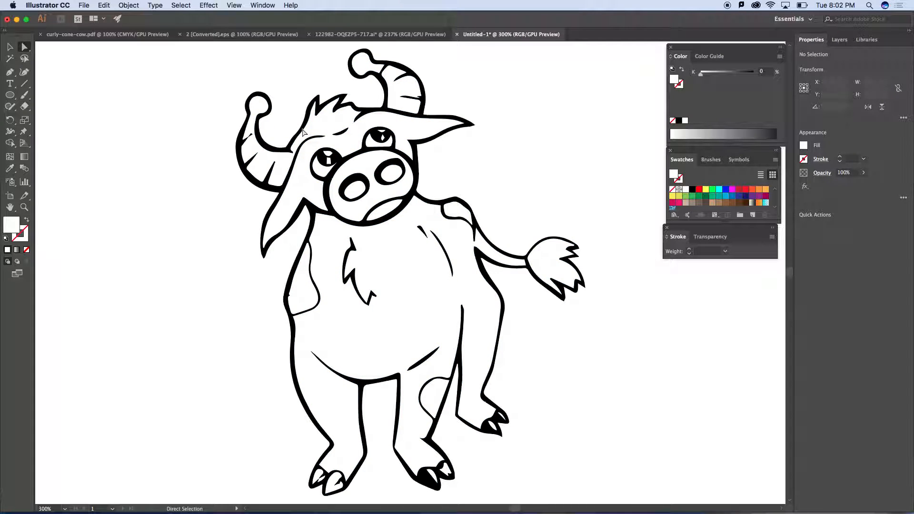
Examine the remaining black outlines by directly selecting the whole cow and then its horn, legs and tail areas
{"action": "key", "text": "super+minus"}
{"action": "left_click", "coordinate": [264, 107]}
{"action": "left_click_drag", "start_coordinate": [265, 109], "coordinate": [533, 442]}
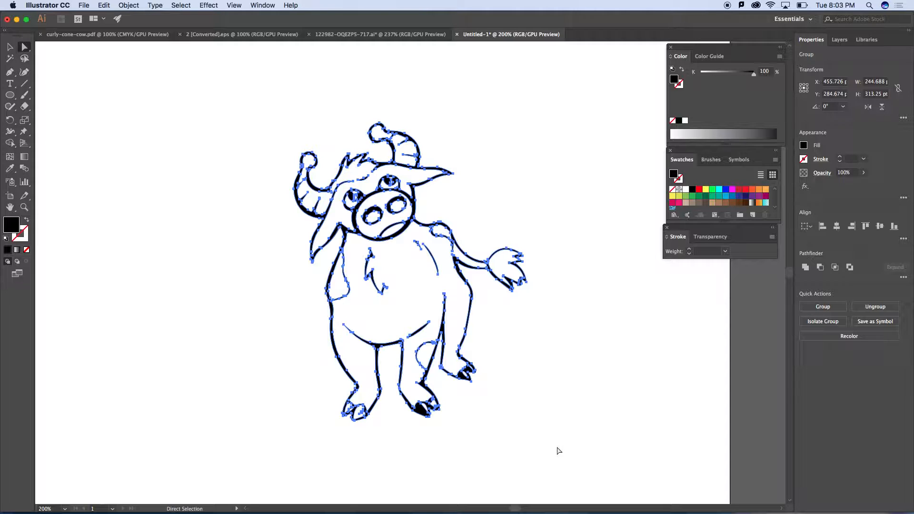
{"action": "left_click", "coordinate": [564, 328]}
{"action": "left_click_drag", "start_coordinate": [355, 123], "coordinate": [388, 143]}
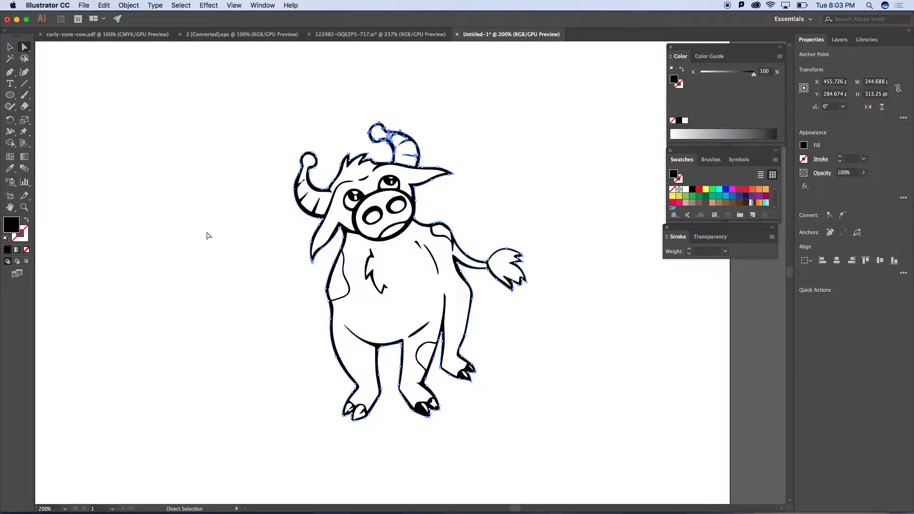
{"action": "left_click_drag", "start_coordinate": [265, 296], "coordinate": [441, 422]}
{"action": "left_click_drag", "start_coordinate": [522, 341], "coordinate": [409, 418]}
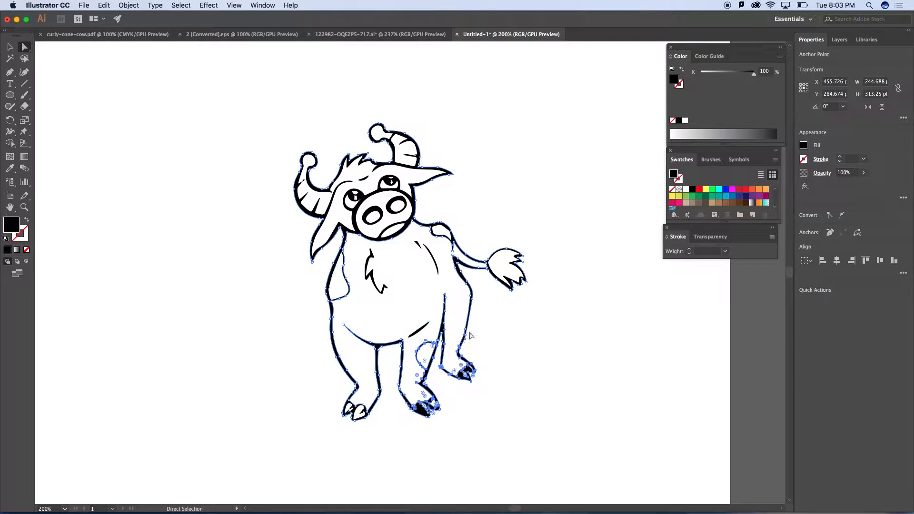
{"action": "left_click_drag", "start_coordinate": [561, 192], "coordinate": [406, 391]}
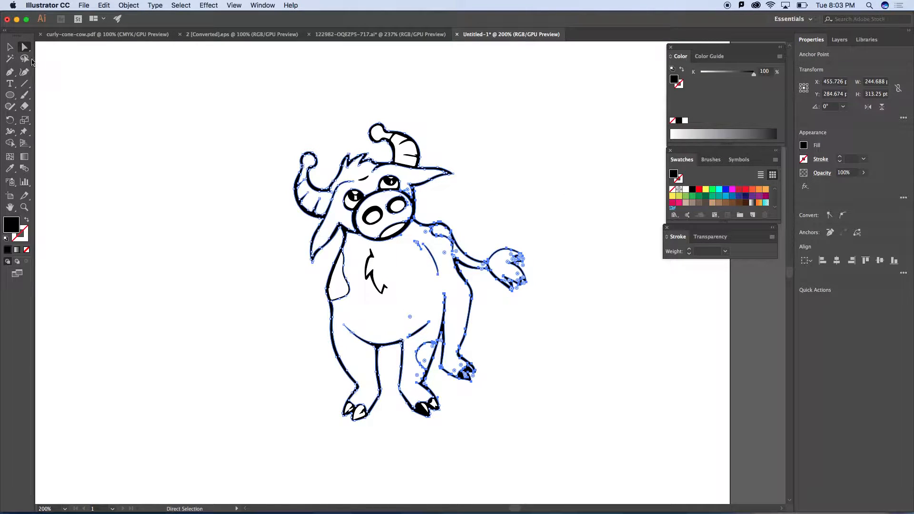
Select the cow's outline group, check which objects share its fill color, and clear the selection
{"action": "left_click", "coordinate": [9, 46]}
{"action": "left_click", "coordinate": [248, 161]}
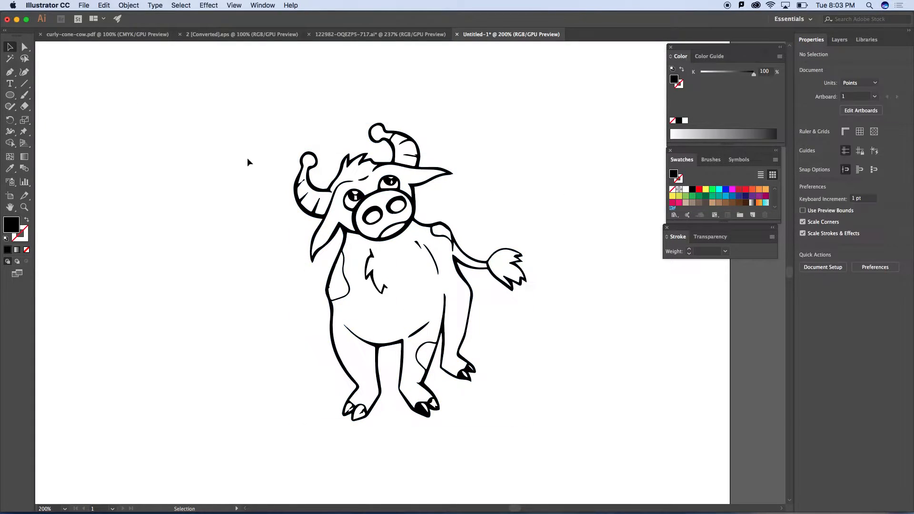
{"action": "left_click", "coordinate": [318, 192]}
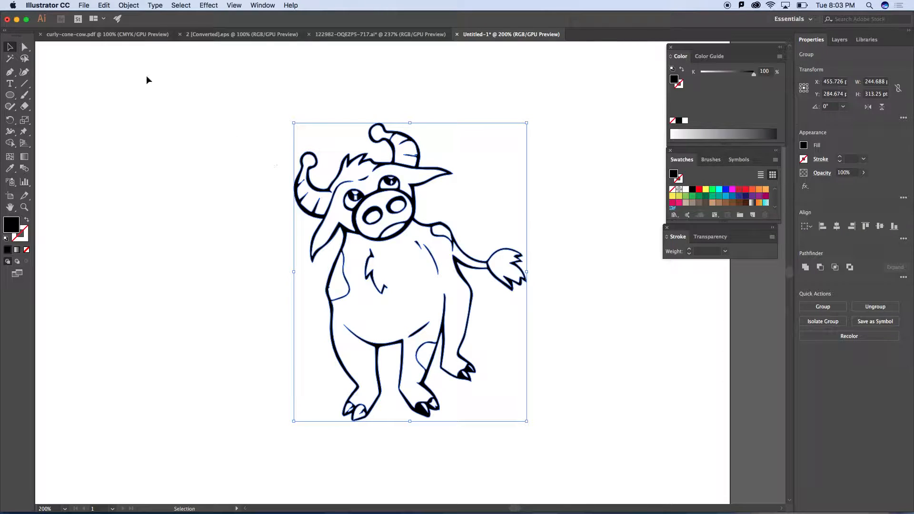
{"action": "left_click", "coordinate": [24, 48]}
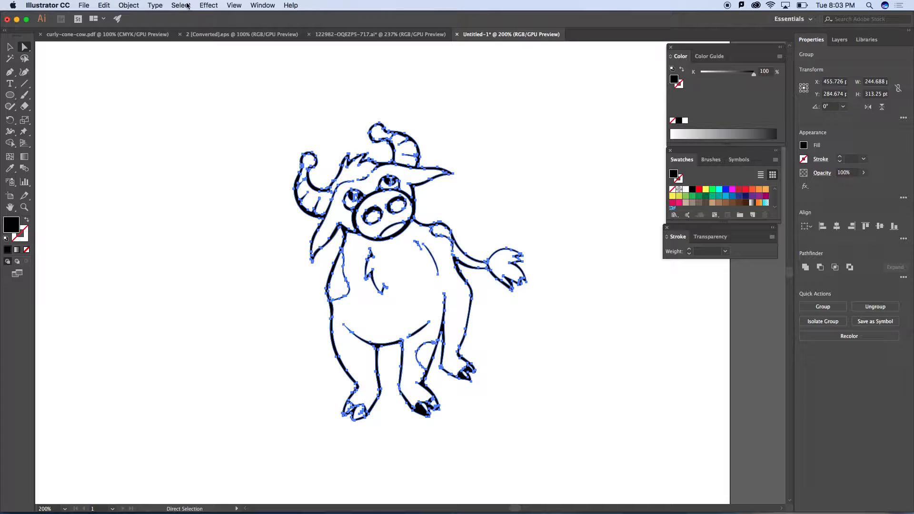
{"action": "left_click", "coordinate": [187, 6]}
{"action": "mouse_move", "coordinate": [201, 94]}
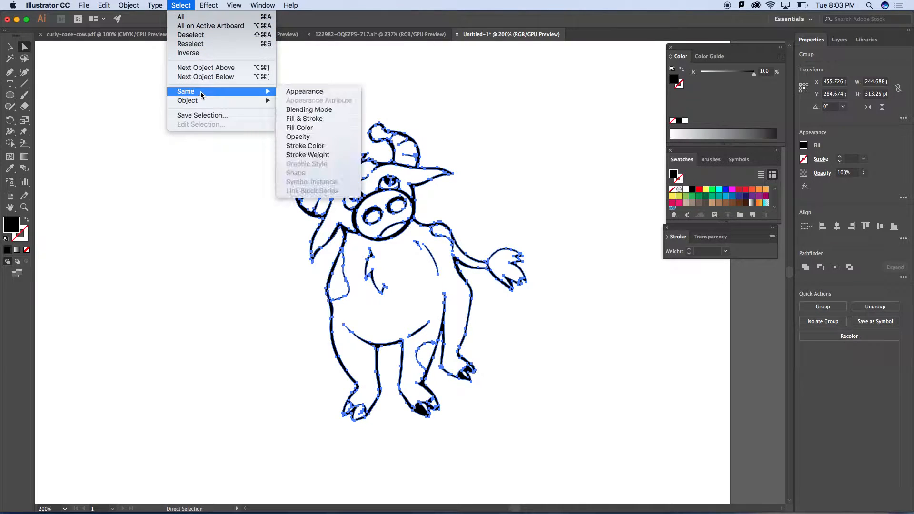
{"action": "left_click", "coordinate": [299, 129]}
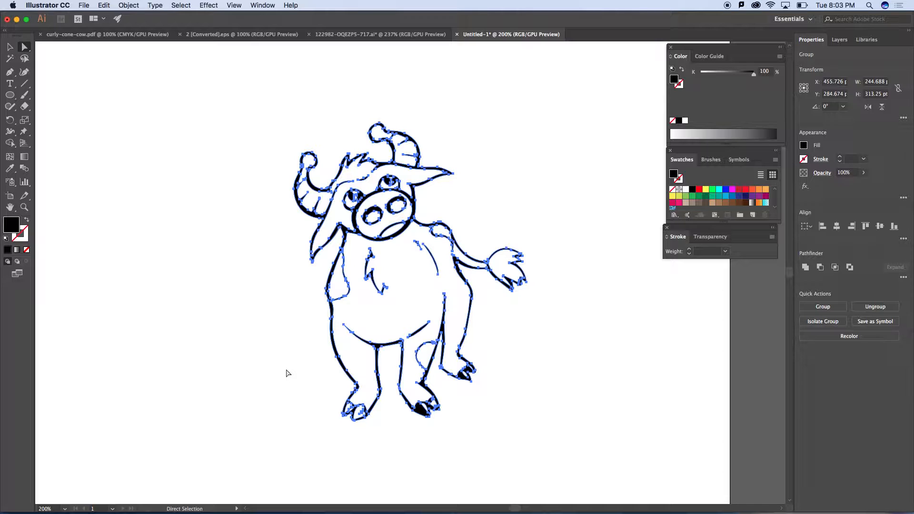
{"action": "left_click", "coordinate": [237, 358]}
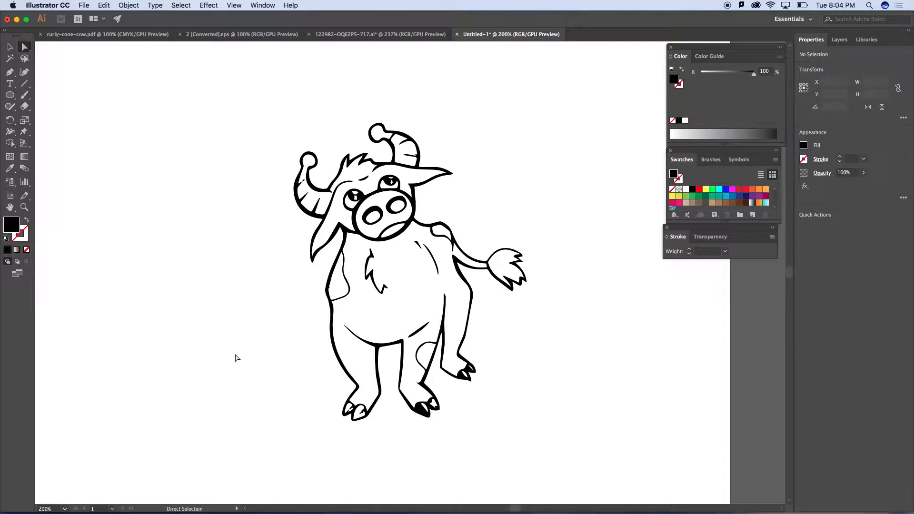
Select the whole cow, convert it into a Live Paint group with the Live Paint Bucket, and deselect it
{"action": "left_click", "coordinate": [10, 47]}
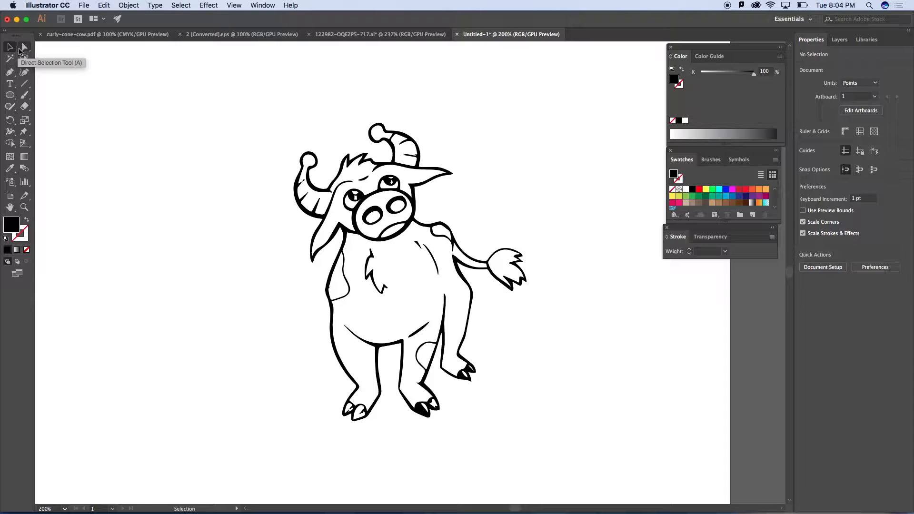
{"action": "left_click_drag", "start_coordinate": [241, 112], "coordinate": [558, 434]}
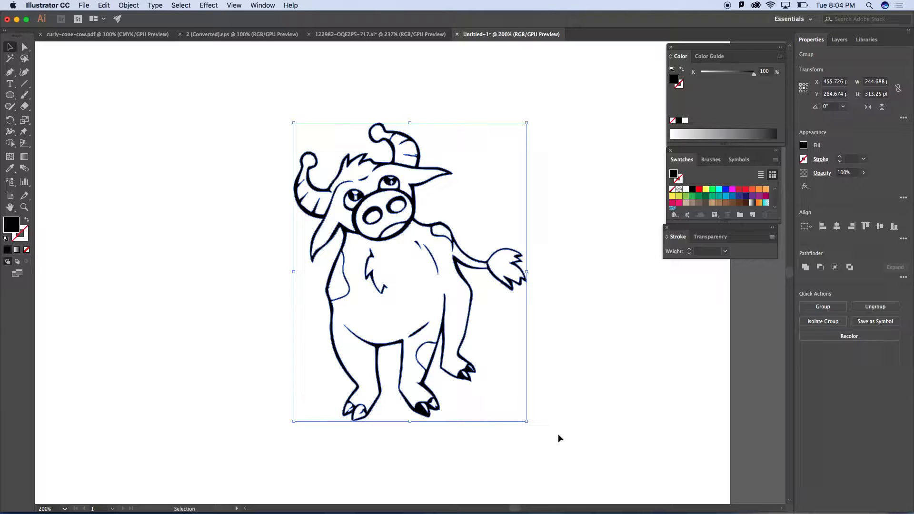
{"action": "left_click", "coordinate": [10, 132]}
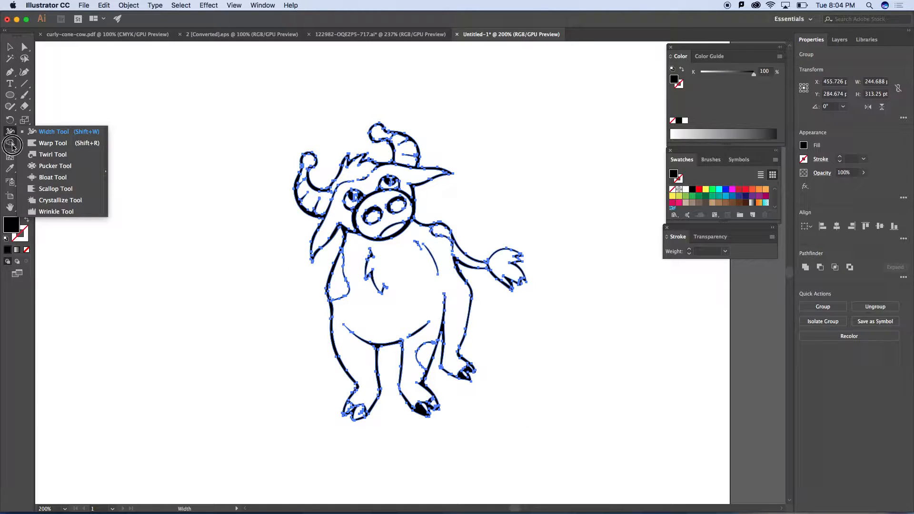
{"action": "left_click", "coordinate": [11, 144]}
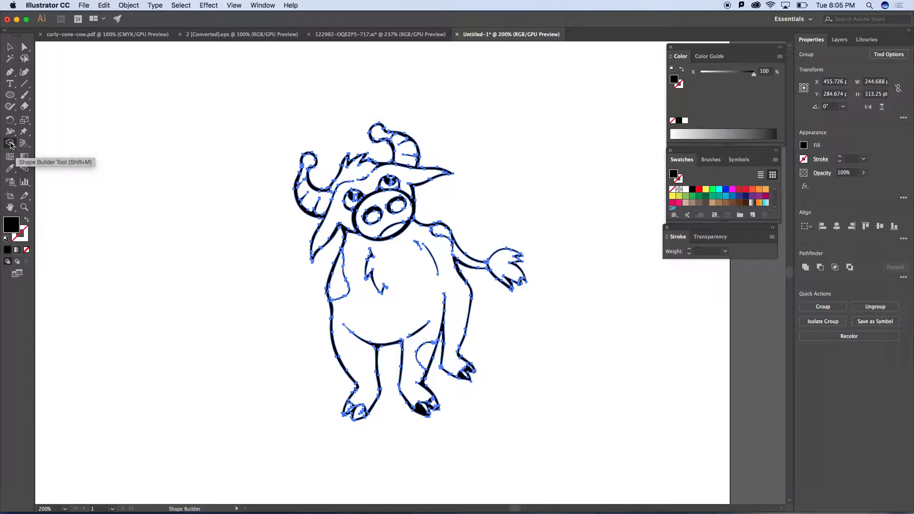
{"action": "left_click", "coordinate": [10, 143]}
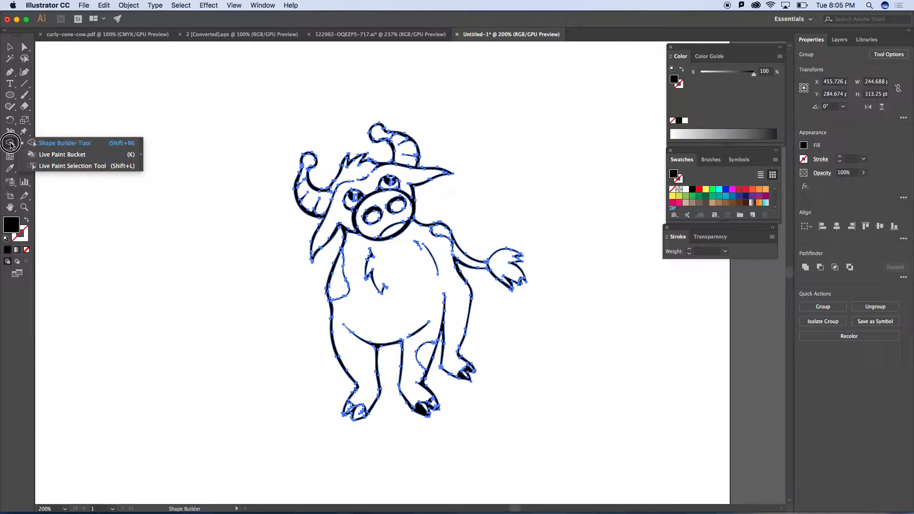
{"action": "left_click", "coordinate": [58, 157]}
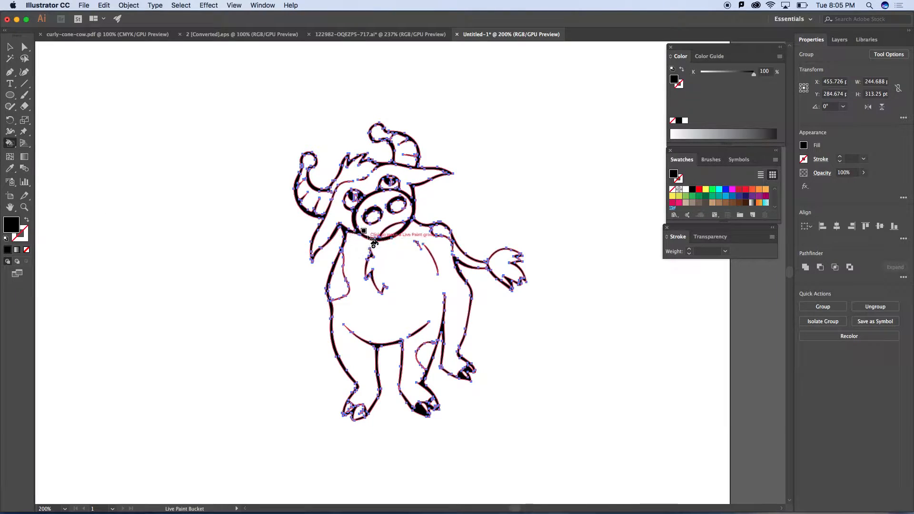
{"action": "left_click", "coordinate": [344, 231]}
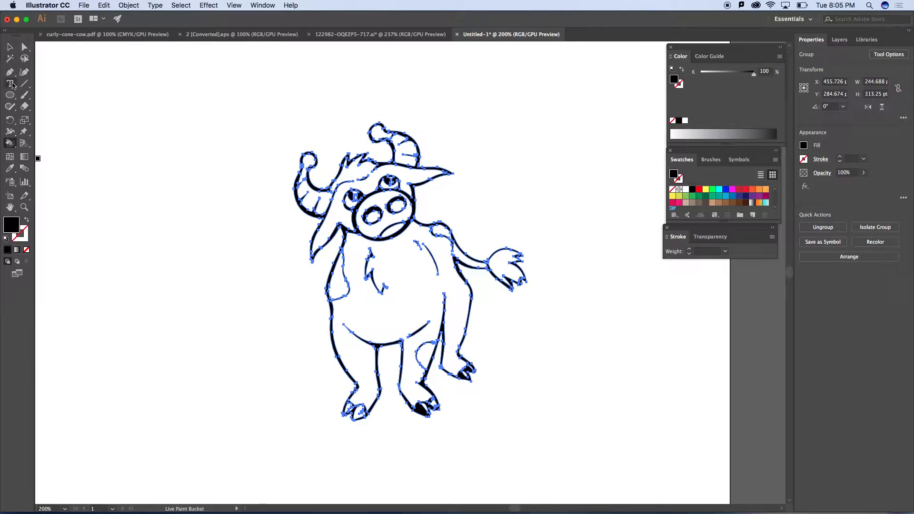
{"action": "left_click", "coordinate": [11, 145]}
{"action": "mouse_move", "coordinate": [11, 144]}
{"action": "left_mouse_down"}
{"action": "mouse_move", "coordinate": [50, 146]}
{"action": "mouse_move", "coordinate": [50, 156]}
{"action": "left_mouse_up"}
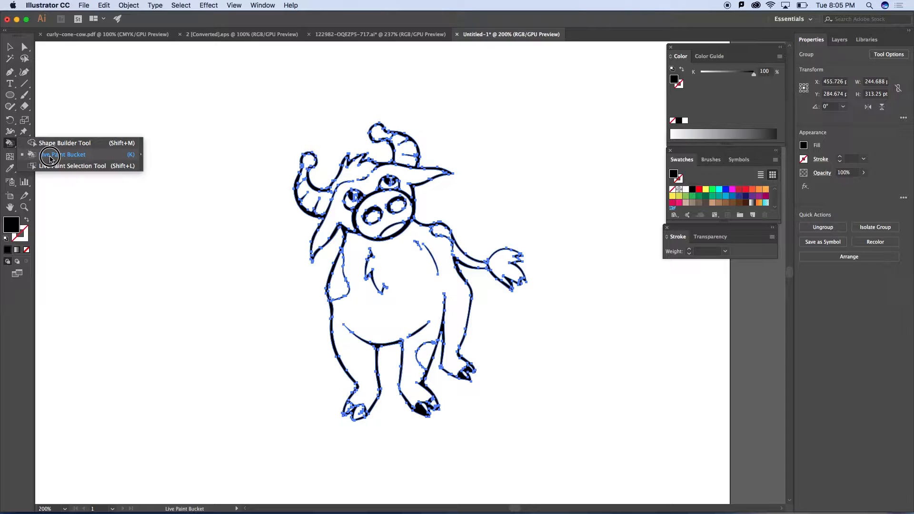
{"action": "left_click_drag", "start_coordinate": [50, 158], "coordinate": [51, 159]}
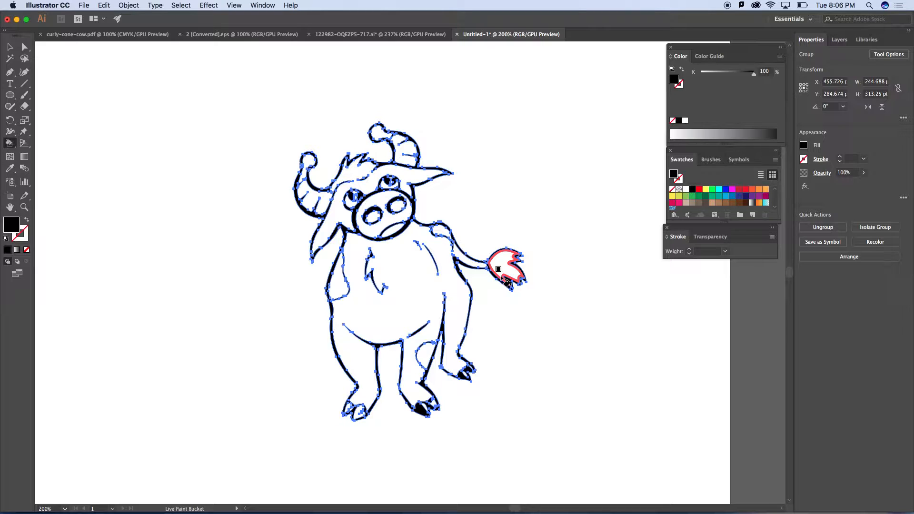
{"action": "left_click", "coordinate": [9, 48]}
{"action": "left_click", "coordinate": [147, 125]}
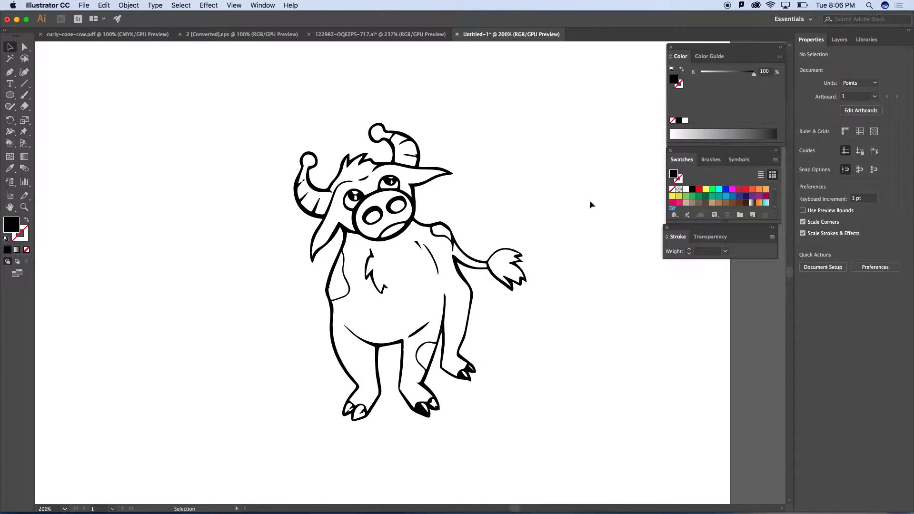
Fill the cow's body and head with light brown (998675) using the Live Paint Bucket
{"action": "left_click", "coordinate": [693, 204]}
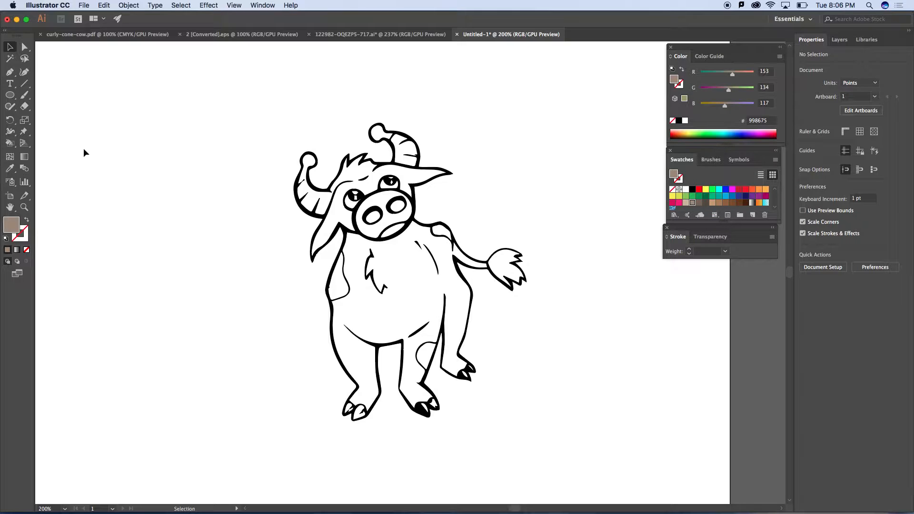
{"action": "left_click", "coordinate": [10, 144]}
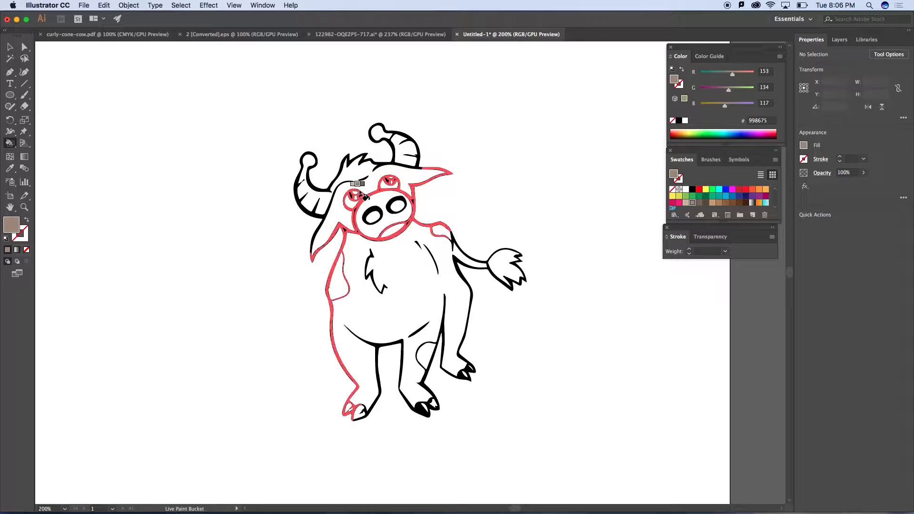
{"action": "left_click", "coordinate": [417, 278]}
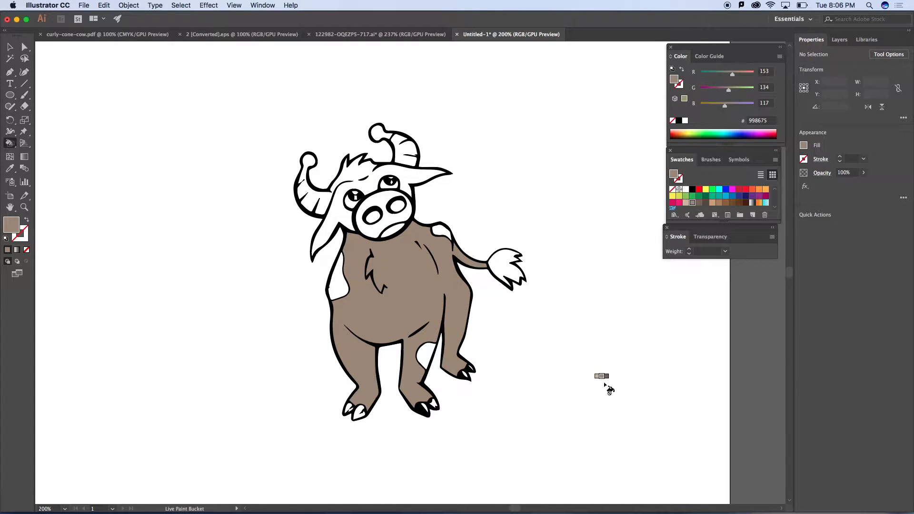
{"action": "left_click", "coordinate": [369, 188]}
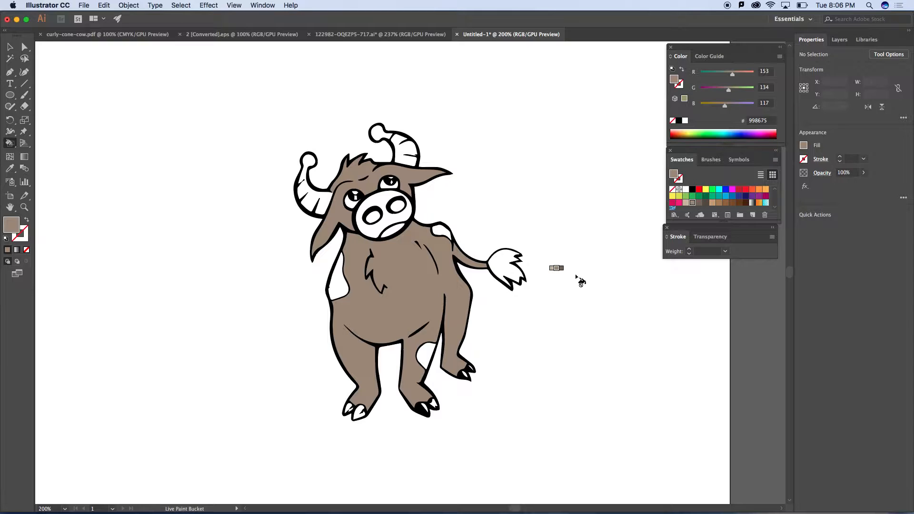
Fill the tail tuft and the back, shoulder and leg spots with dark brown (534741) using the Live Paint Bucket
{"action": "left_click", "coordinate": [705, 202]}
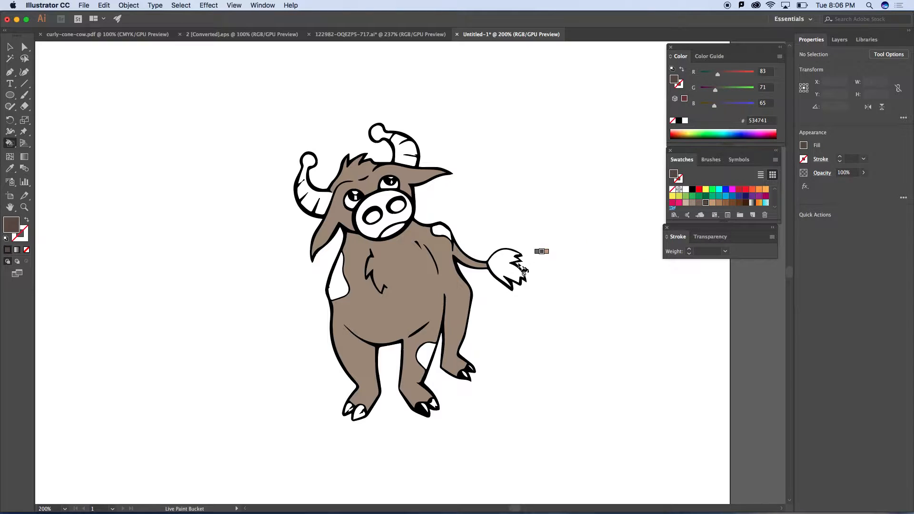
{"action": "left_click", "coordinate": [505, 266]}
{"action": "left_click", "coordinate": [440, 231]}
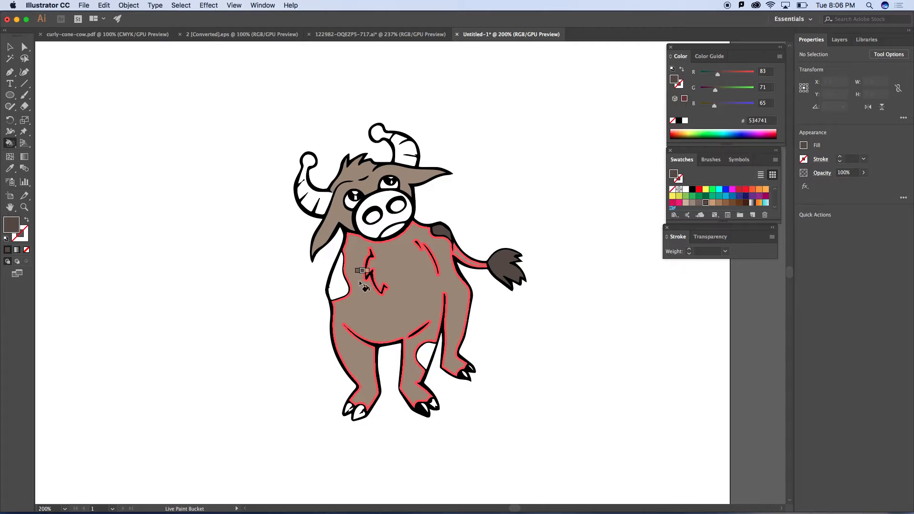
{"action": "left_click", "coordinate": [337, 283]}
{"action": "left_click", "coordinate": [425, 356]}
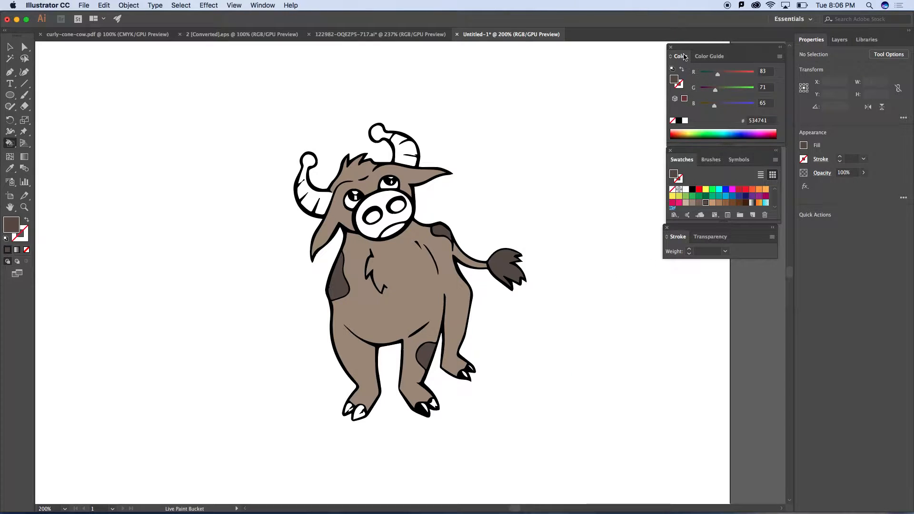
Check that the color controls are enabled and examine the available color modes, such as RGB and CMYK
{"action": "left_click", "coordinate": [261, 5]}
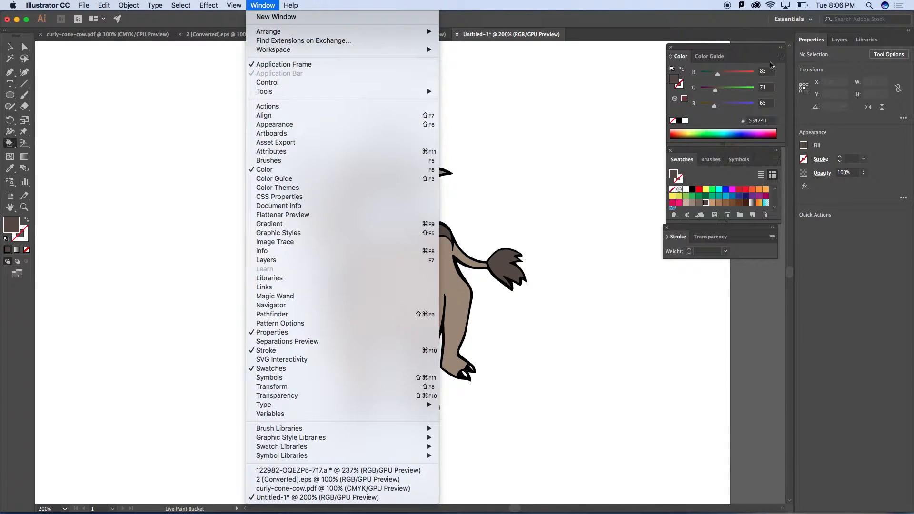
{"action": "left_click", "coordinate": [781, 62]}
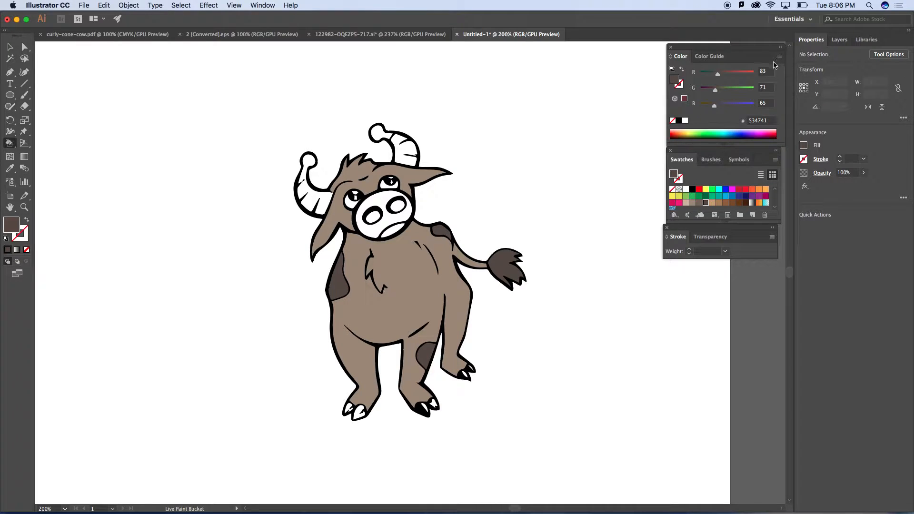
{"action": "left_click", "coordinate": [779, 58]}
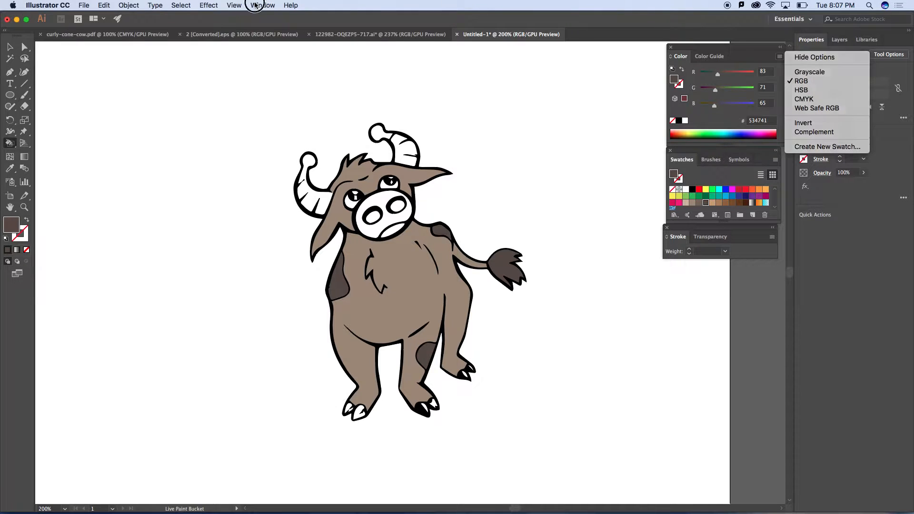
{"action": "left_click", "coordinate": [255, 5]}
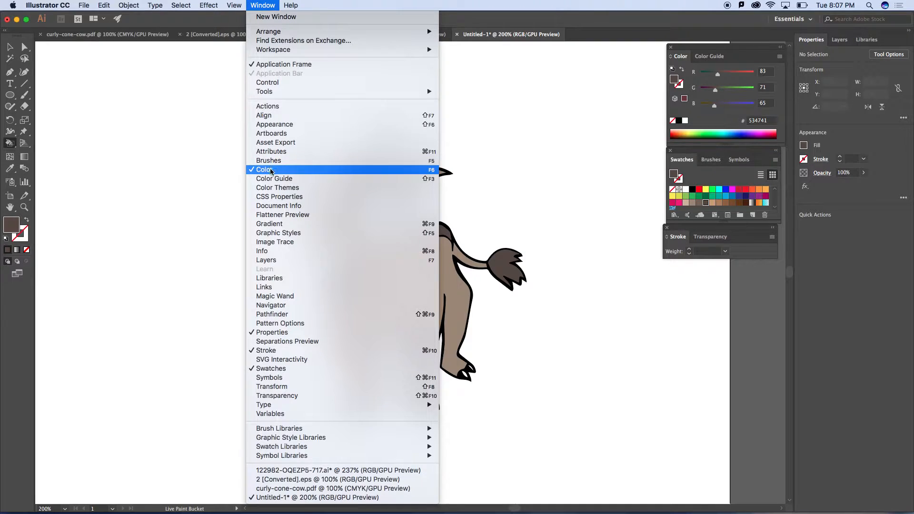
{"action": "left_click", "coordinate": [686, 58]}
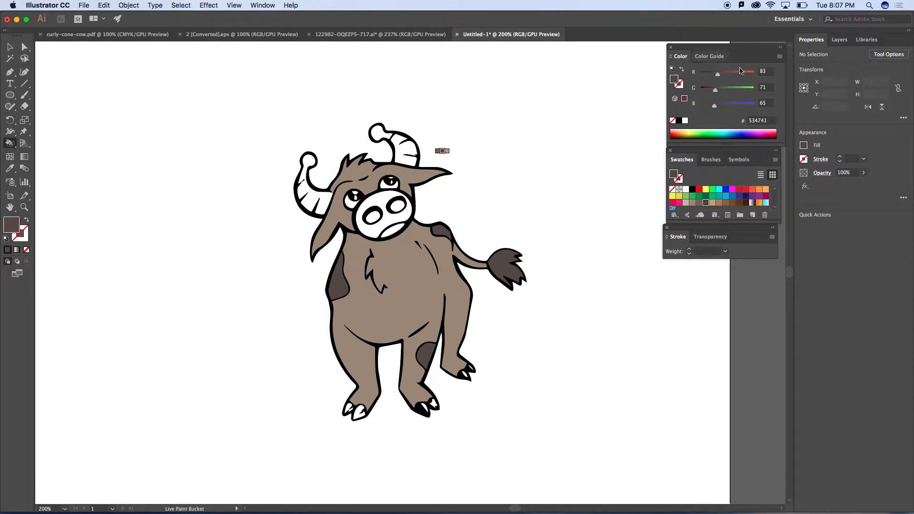
{"action": "left_click", "coordinate": [780, 57]}
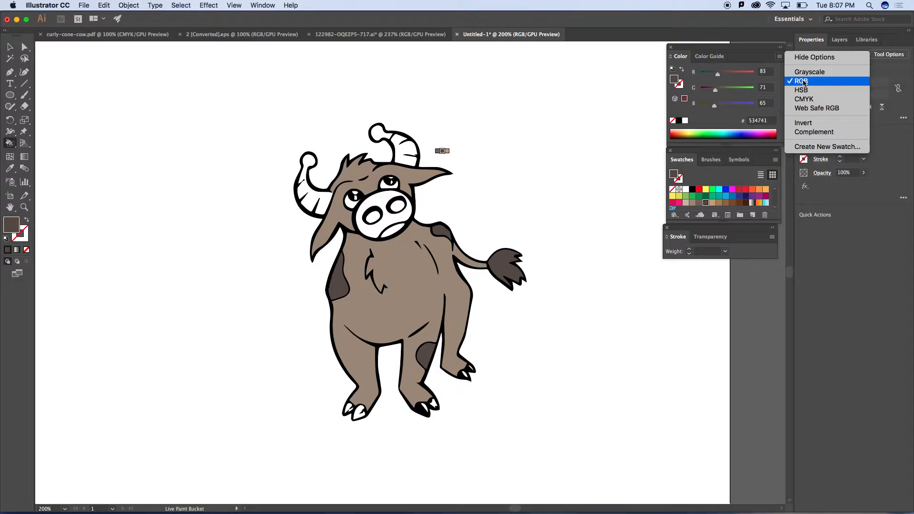
{"action": "left_click", "coordinate": [263, 4]}
{"action": "left_click", "coordinate": [262, 5]}
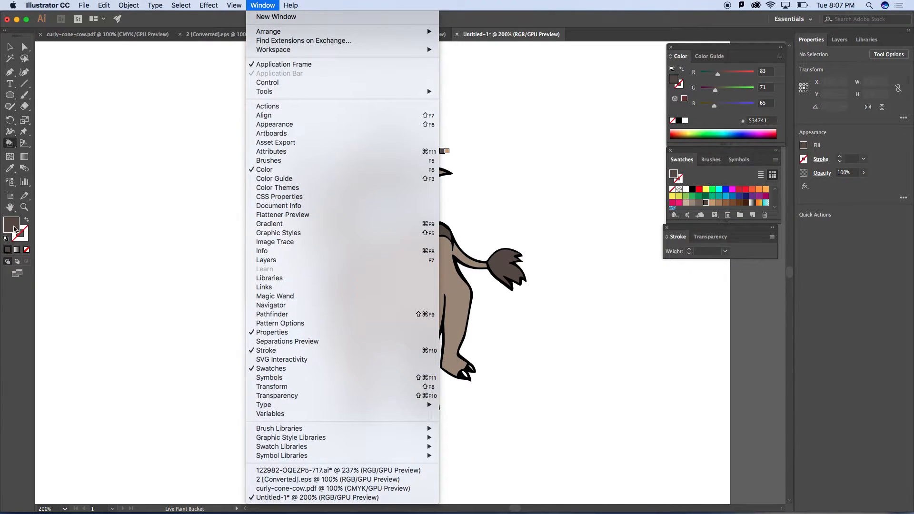
{"action": "left_click", "coordinate": [12, 226]}
{"action": "double_click", "coordinate": [11, 224]}
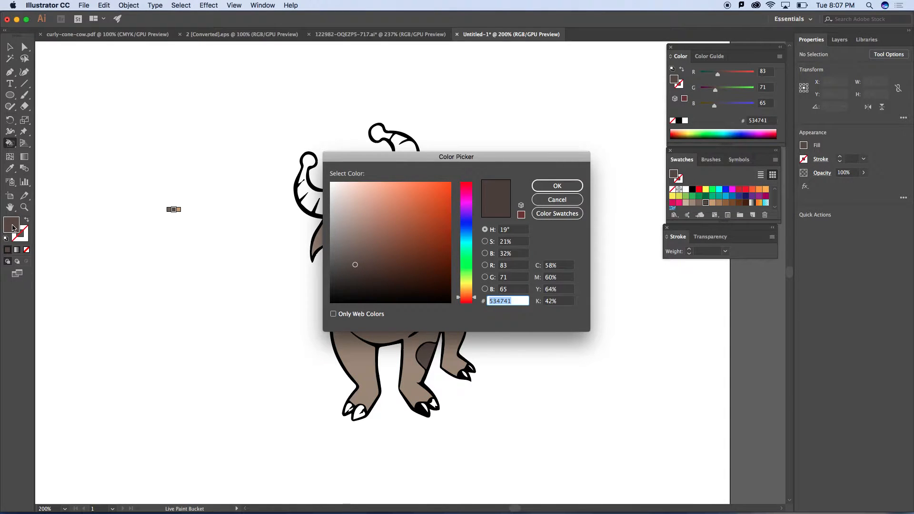
{"action": "left_click_drag", "start_coordinate": [466, 280], "coordinate": [464, 225]}
{"action": "mouse_move", "coordinate": [358, 219]}
{"action": "left_mouse_down"}
{"action": "mouse_move", "coordinate": [421, 182]}
{"action": "mouse_move", "coordinate": [406, 214]}
{"action": "left_mouse_up"}
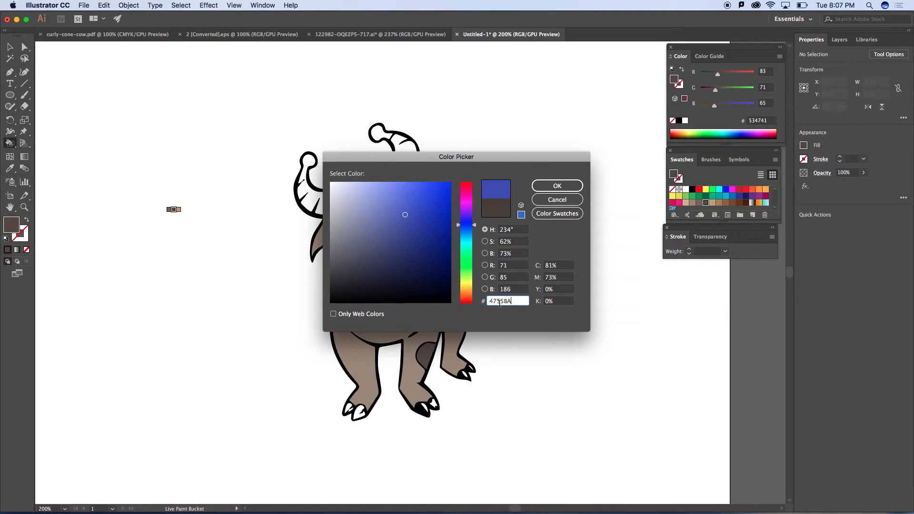
{"action": "left_click", "coordinate": [561, 200]}
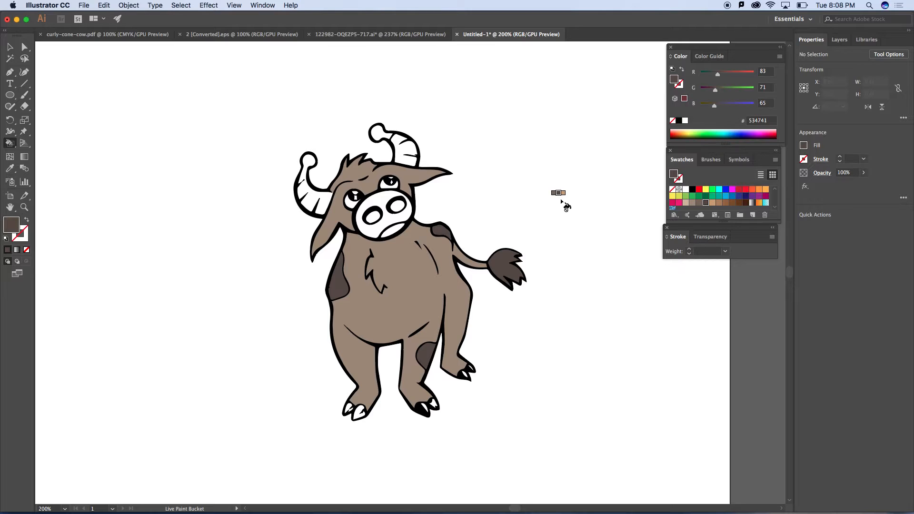
Undo all the light and dark brown Live Paint fills on the cow, back to the plain outlines
{"action": "key", "text": "ctrl+z"}
{"action": "key", "text": "ctrl+z"}
{"action": "key", "text": "ctrl+z"}
{"action": "key", "text": "ctrl+z"}
{"action": "key", "text": "ctrl+z"}
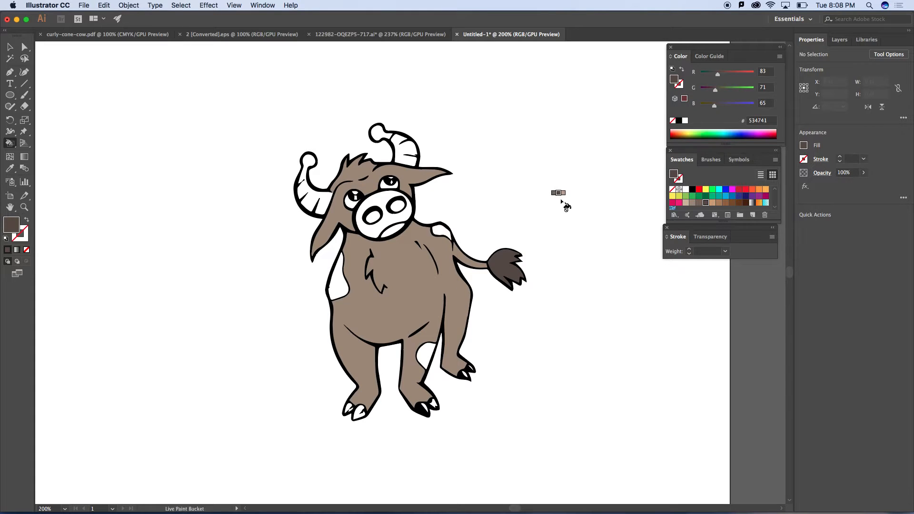
{"action": "key", "text": "ctrl+z"}
{"action": "key", "text": "ctrl+z"}
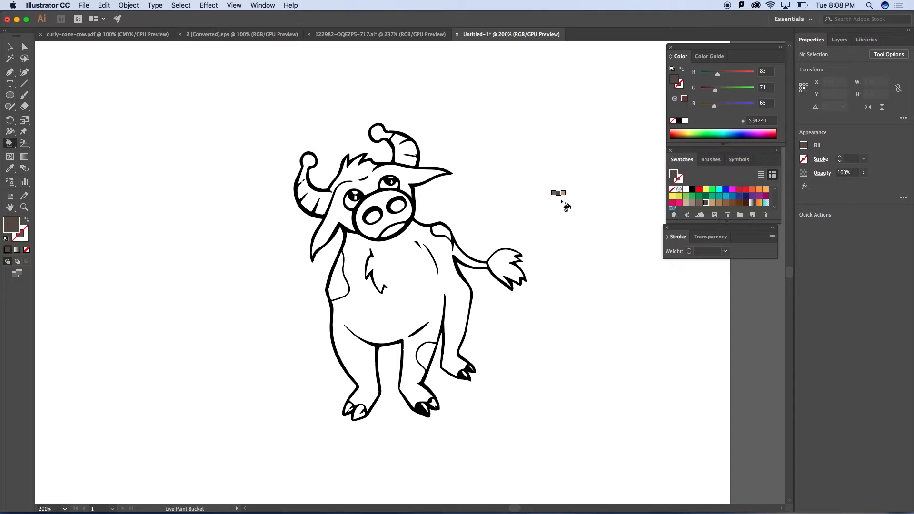
{"action": "key", "text": "z"}
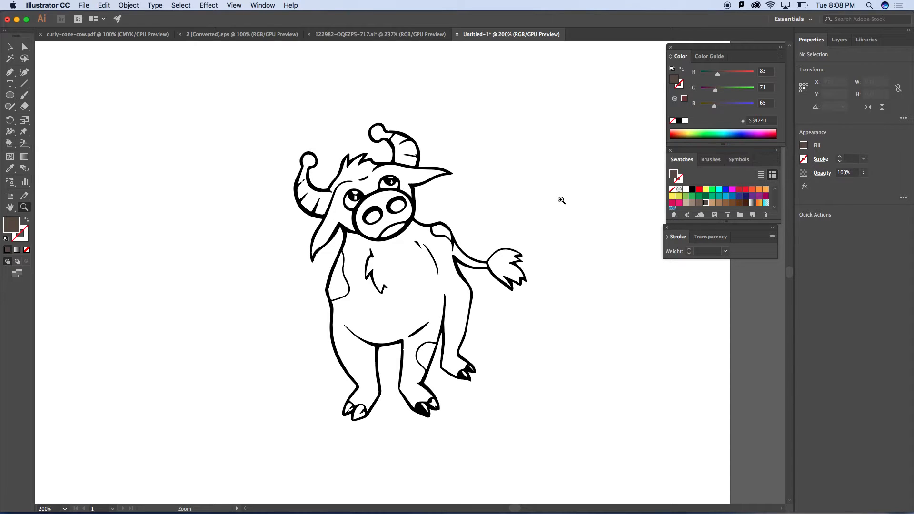
{"action": "left_click", "coordinate": [9, 47]}
{"action": "mouse_move", "coordinate": [181, 67]}
{"action": "left_mouse_down"}
{"action": "mouse_move", "coordinate": [471, 314]}
{"action": "mouse_move", "coordinate": [537, 424]}
{"action": "left_mouse_up"}
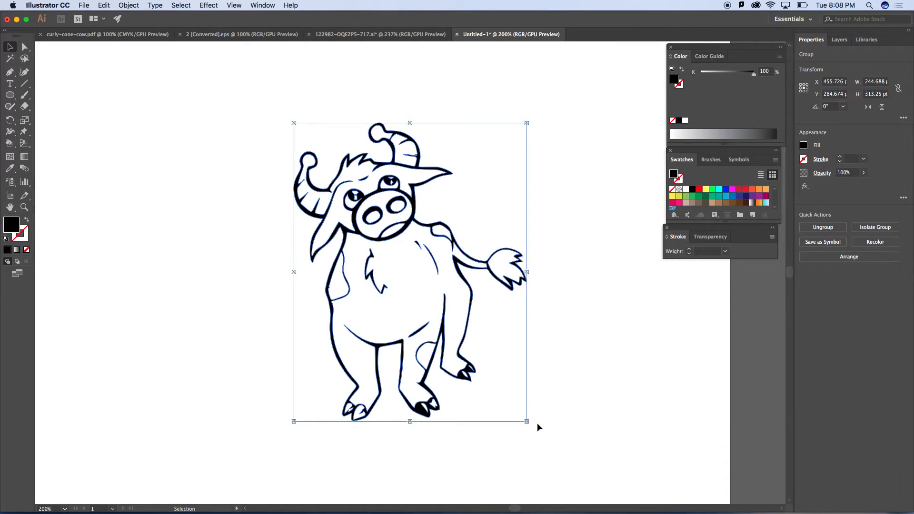
{"action": "left_click", "coordinate": [11, 144]}
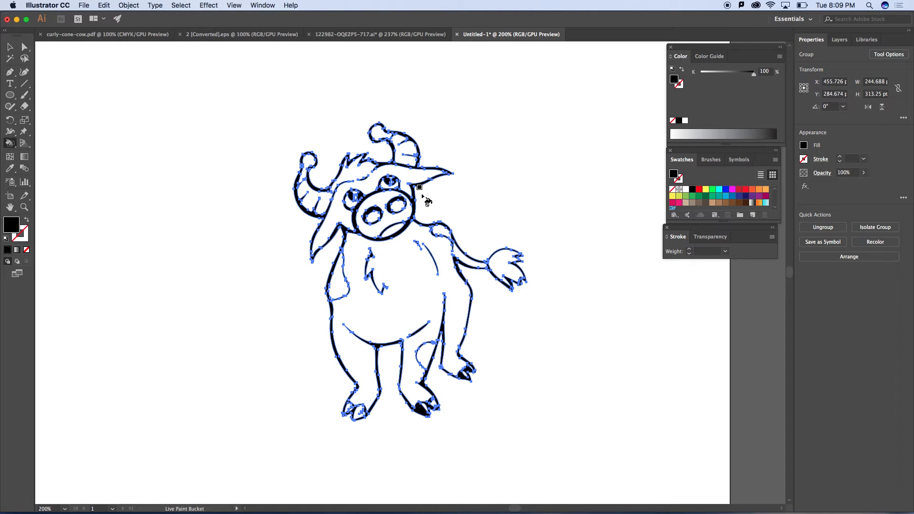
{"action": "left_click", "coordinate": [9, 47]}
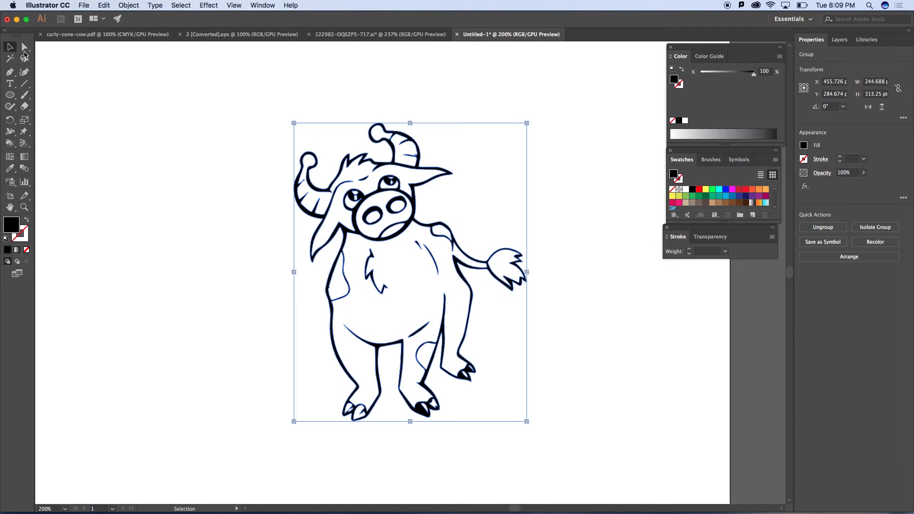
{"action": "left_click", "coordinate": [161, 131]}
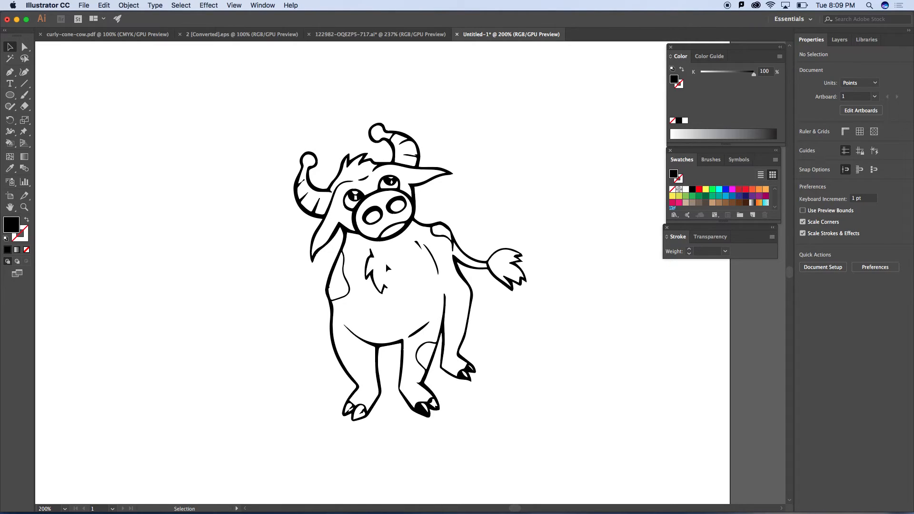
Fill the cow's body and head with warm brown (A67C52) using the Live Paint Bucket
{"action": "left_click", "coordinate": [719, 204]}
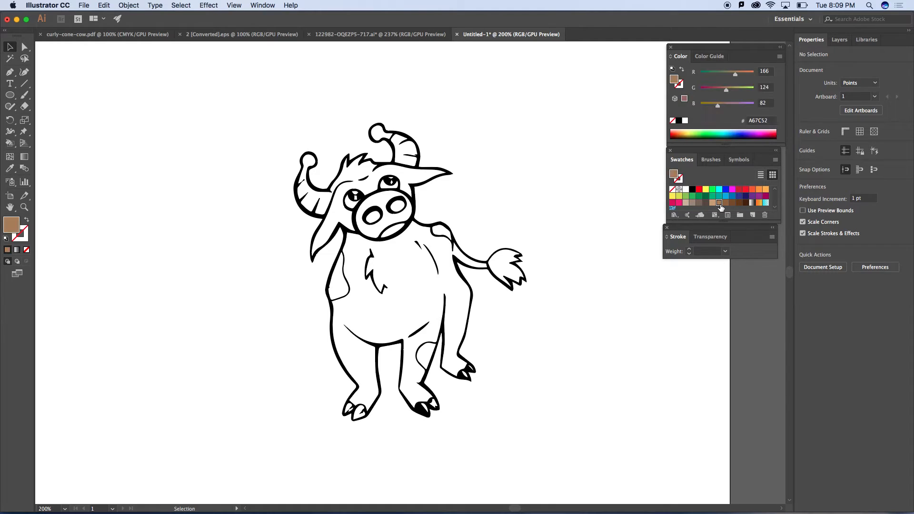
{"action": "left_click", "coordinate": [8, 143]}
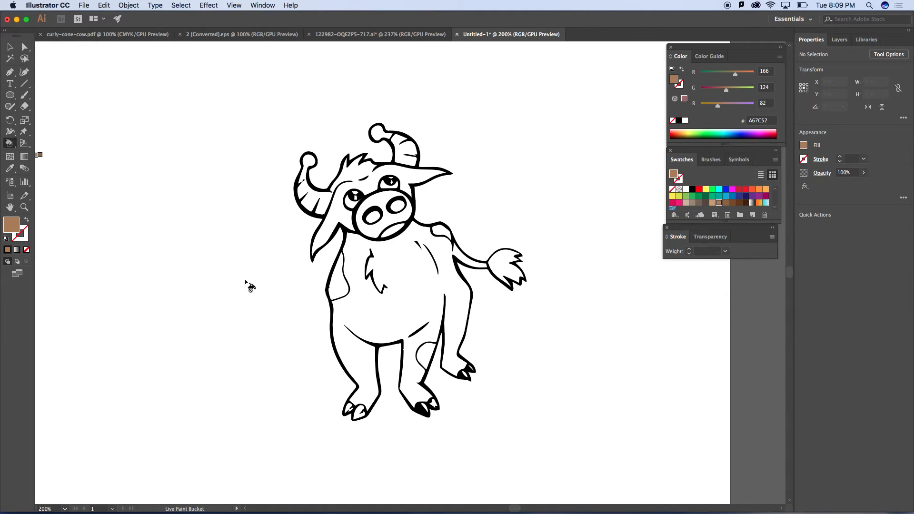
{"action": "left_click", "coordinate": [366, 308]}
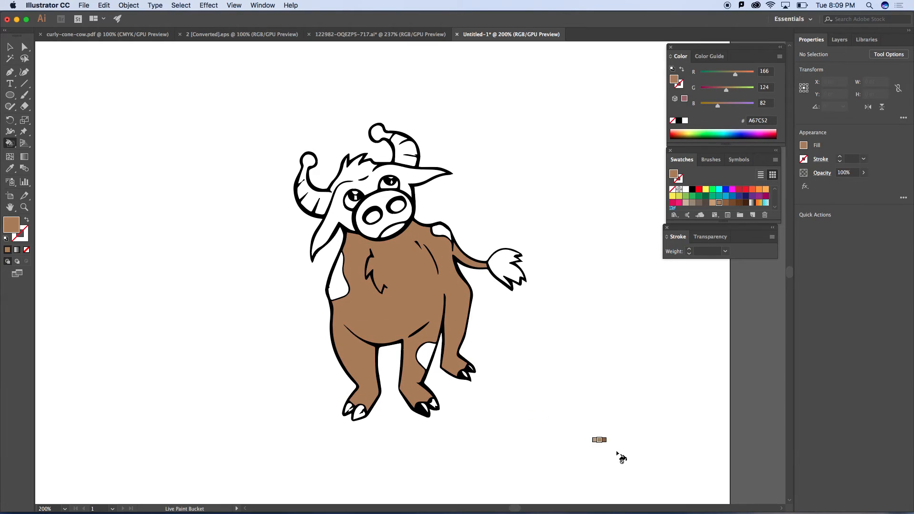
{"action": "left_click", "coordinate": [408, 179]}
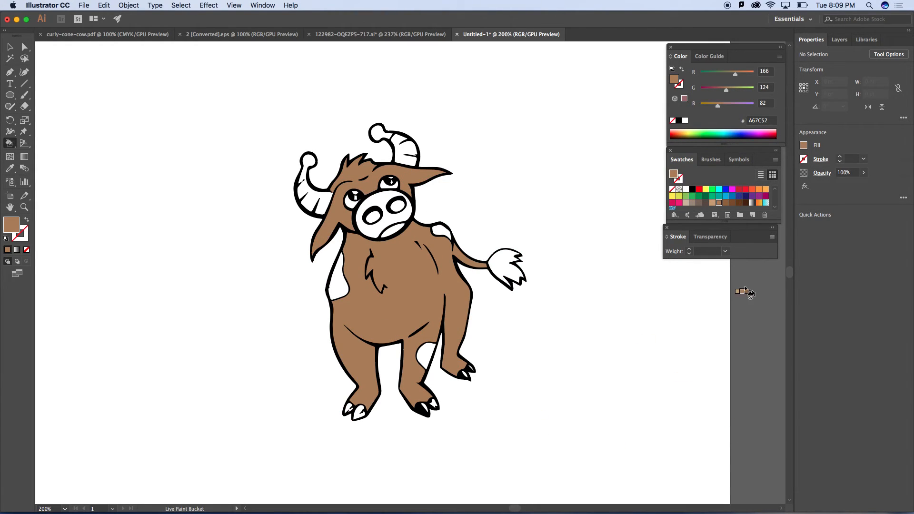
Fill the tail tuft and the back, shoulder and leg spots with dark brown (603813) using the Live Paint Bucket
{"action": "left_click", "coordinate": [738, 202]}
{"action": "left_click", "coordinate": [506, 267]}
{"action": "left_click", "coordinate": [443, 231]}
{"action": "left_click", "coordinate": [337, 278]}
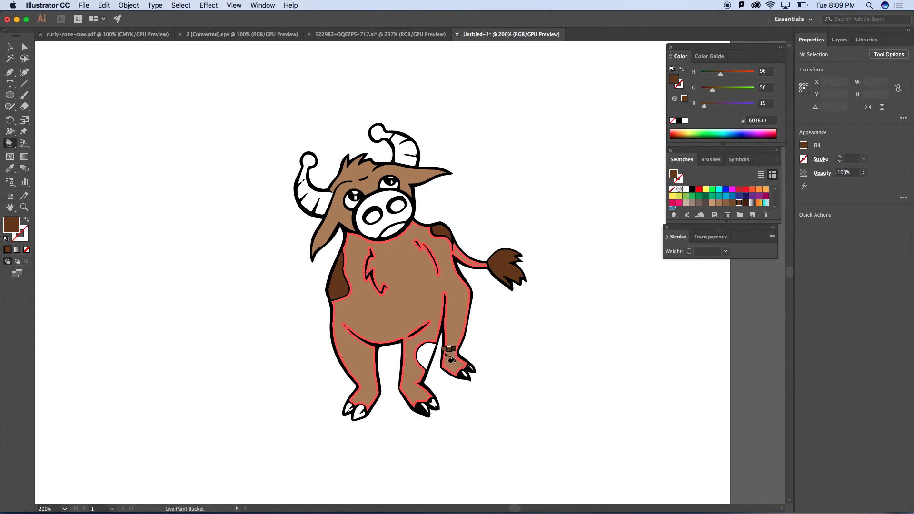
{"action": "left_click", "coordinate": [426, 355]}
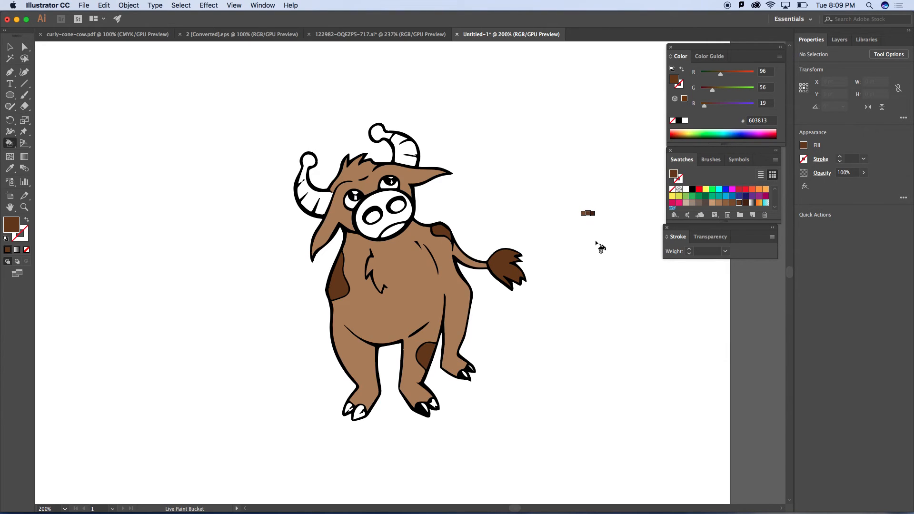
Fill both horns and their round tips with orange (F7931E) using the Live Paint Bucket
{"action": "left_click", "coordinate": [759, 190]}
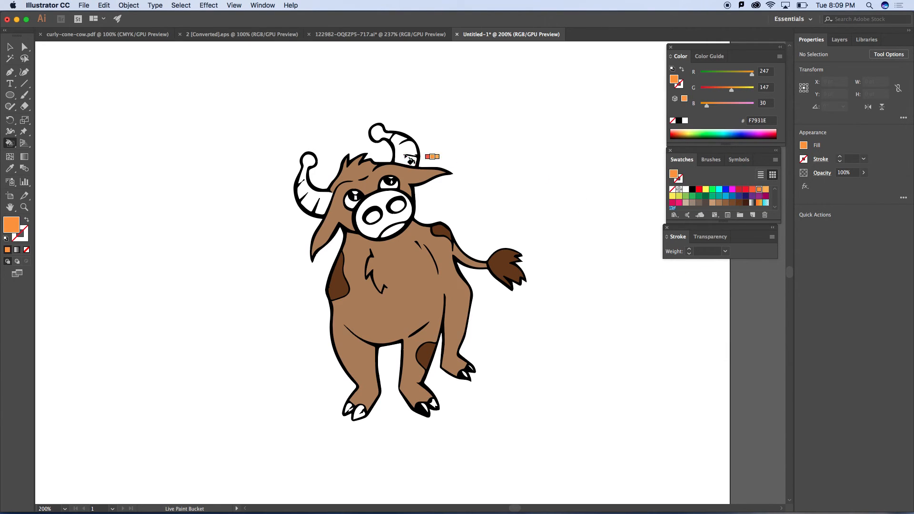
{"action": "left_click", "coordinate": [404, 153]}
{"action": "left_click", "coordinate": [376, 135]}
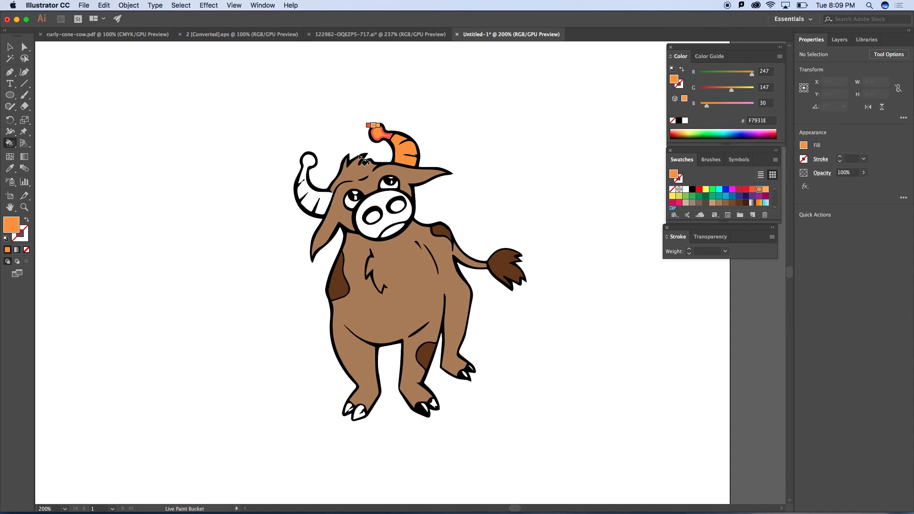
{"action": "left_click", "coordinate": [316, 200]}
{"action": "left_click", "coordinate": [304, 161]}
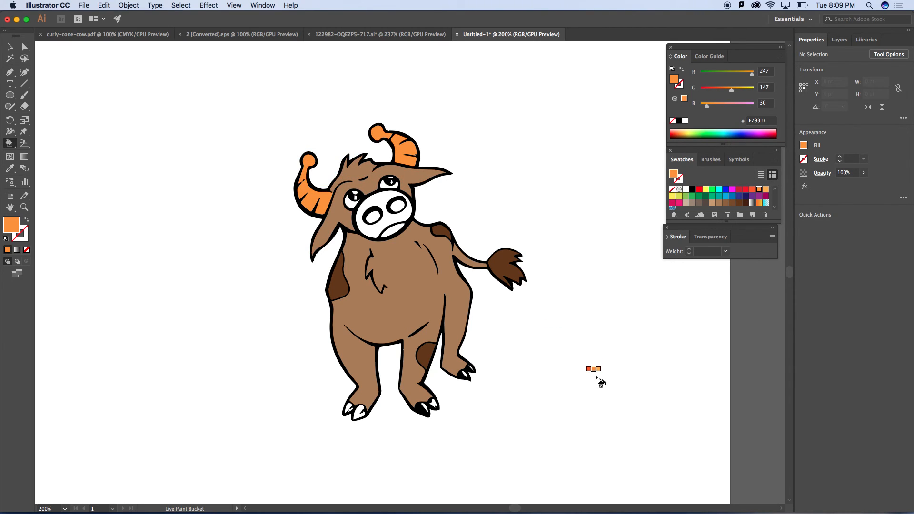